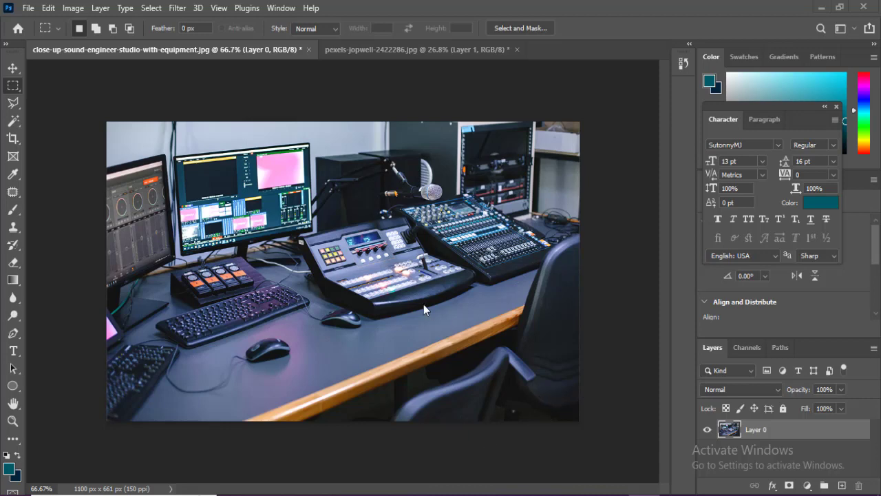
# Step: Extend the canvas height to 991 pixels, anchored so that the extra space is added below the photo
pyautogui.hotkey('ctrl', 'alt', 'c')
pyautogui.click(427, 221)
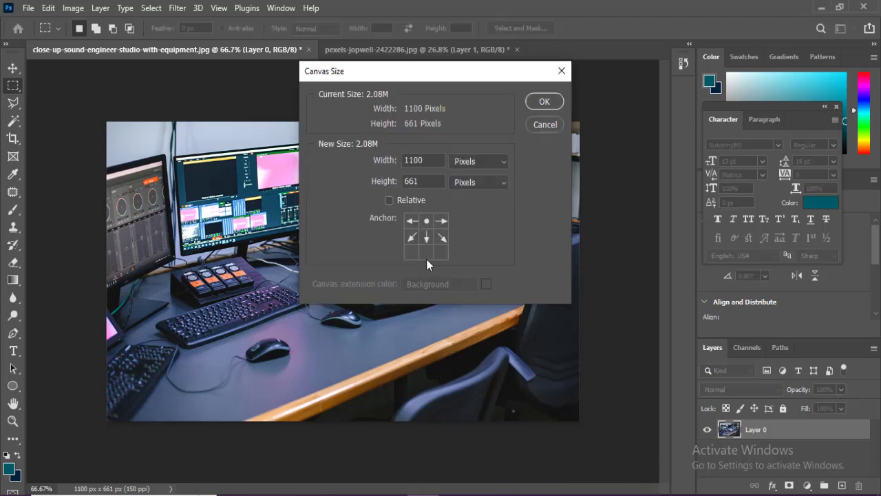
pyautogui.doubleClick(426, 184)
pyautogui.write('991')
pyautogui.click(541, 103)
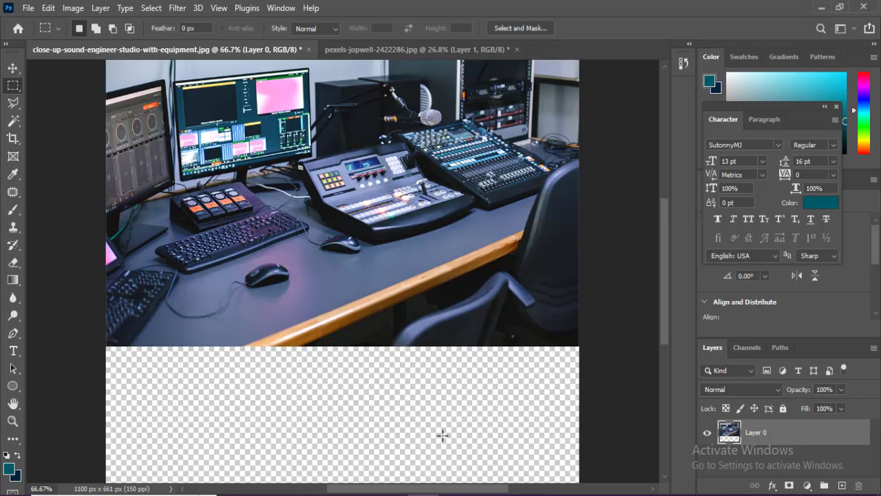
# Step: Move the studio photo slightly down and add a new layer beneath it filled with the navy background colour
pyautogui.hotkey('ctrl', '-')
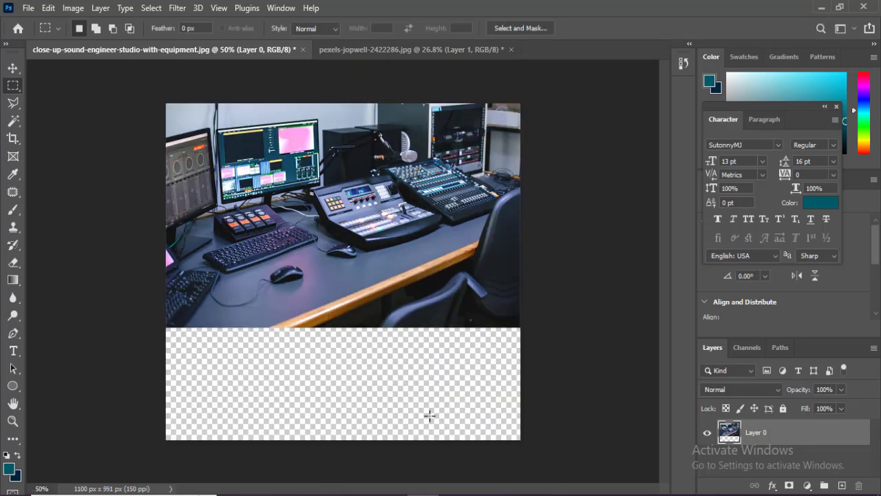
pyautogui.click(13, 68)
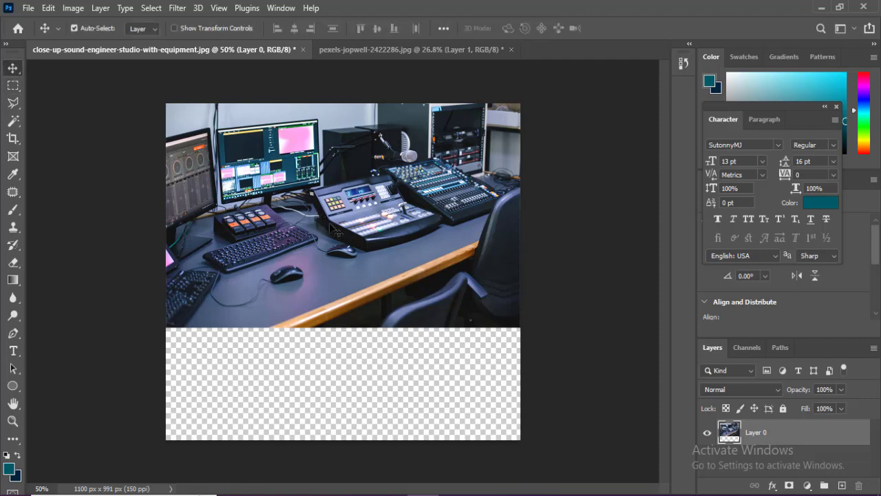
pyautogui.moveTo(334, 230); pyautogui.dragTo(336, 242)
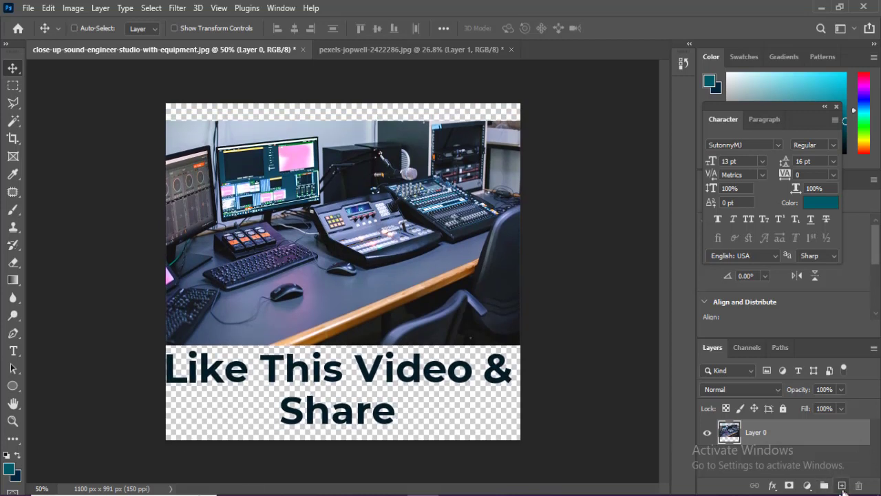
pyautogui.keyDown('ctrl'); pyautogui.click(843, 486); pyautogui.keyUp('ctrl')
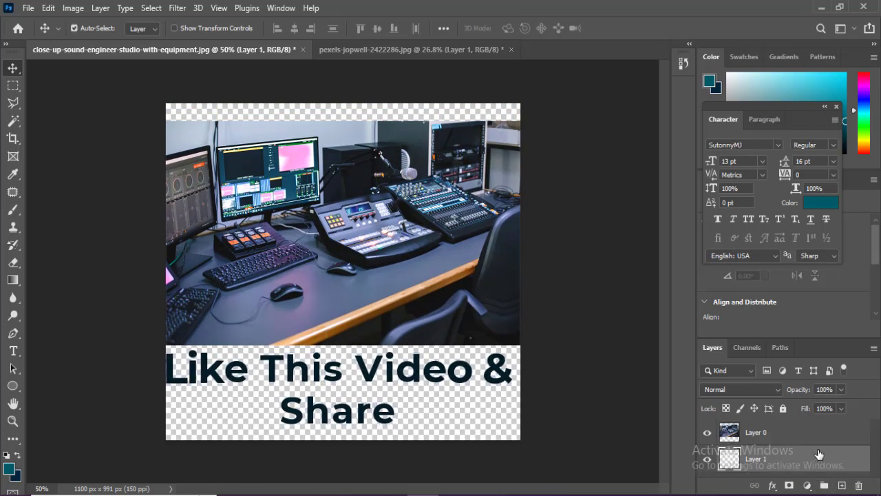
pyautogui.hotkey('ctrl', 'BackSpace')
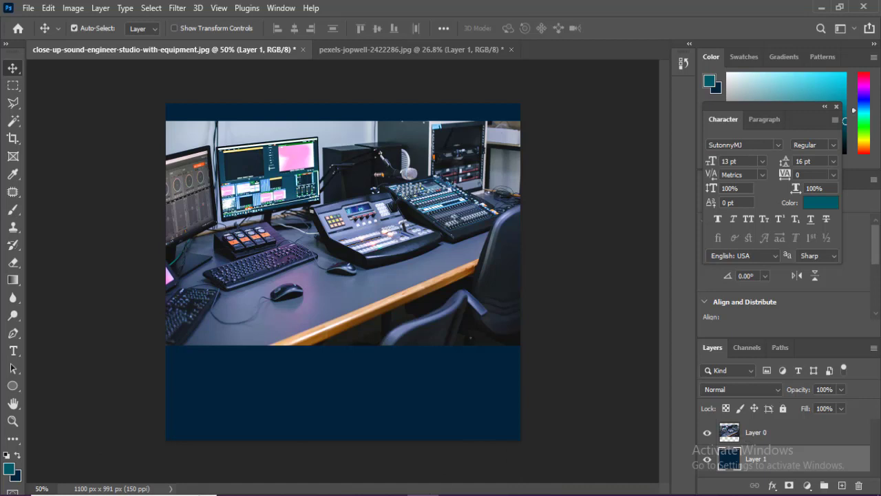
# Step: Draw a teal ellipse behind the photo, enlarge it to about 1300 by 580 px and place it across the canvas's lower part
pyautogui.click(842, 485)
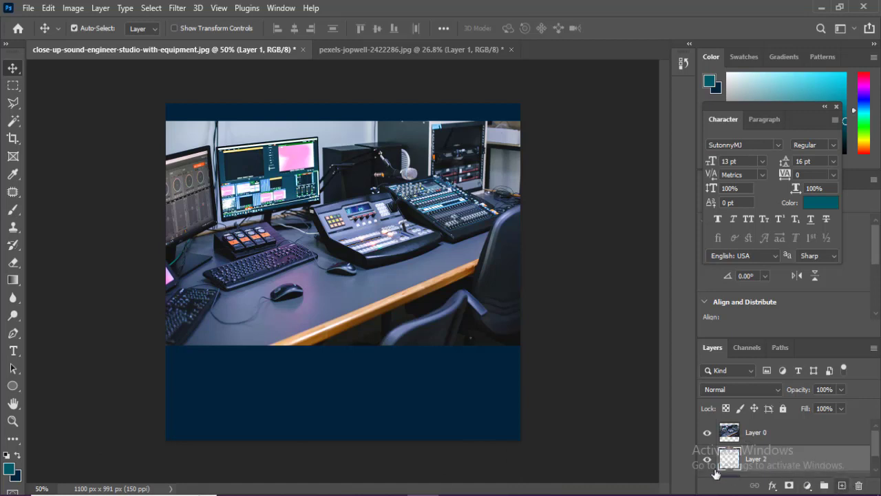
pyautogui.click(13, 385)
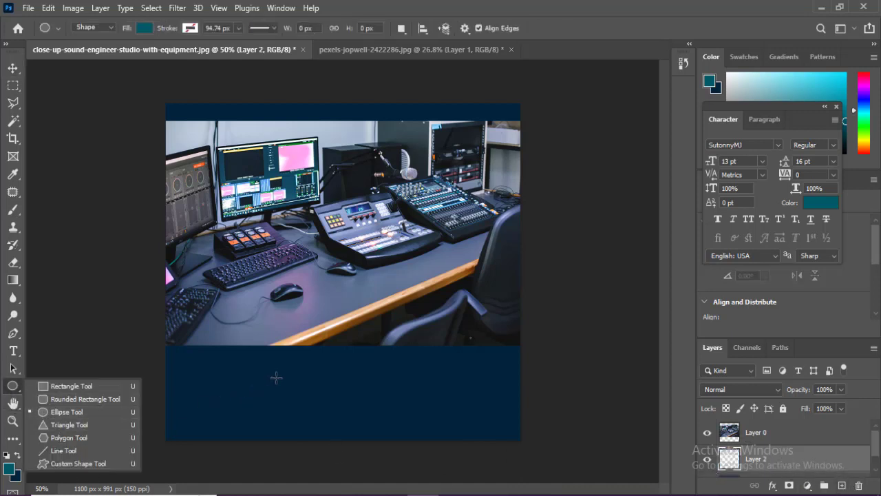
pyautogui.moveTo(275, 377); pyautogui.dragTo(387, 493)
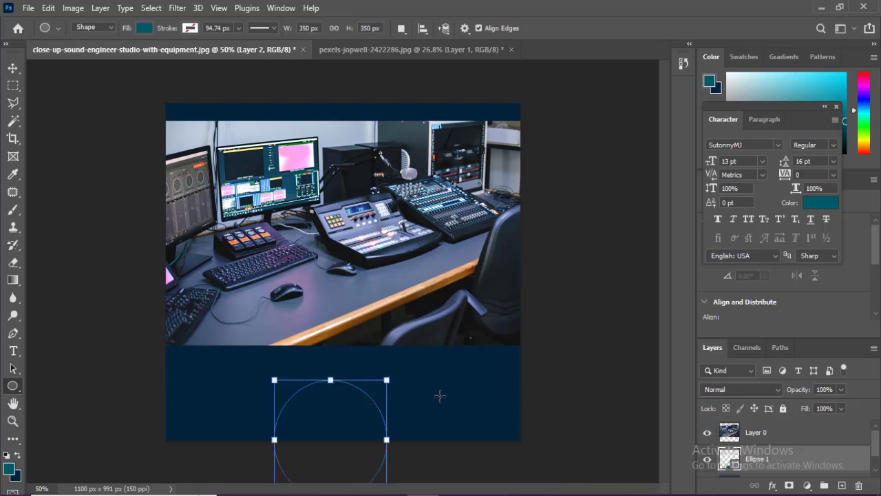
pyautogui.moveTo(388, 379); pyautogui.dragTo(557, 321)
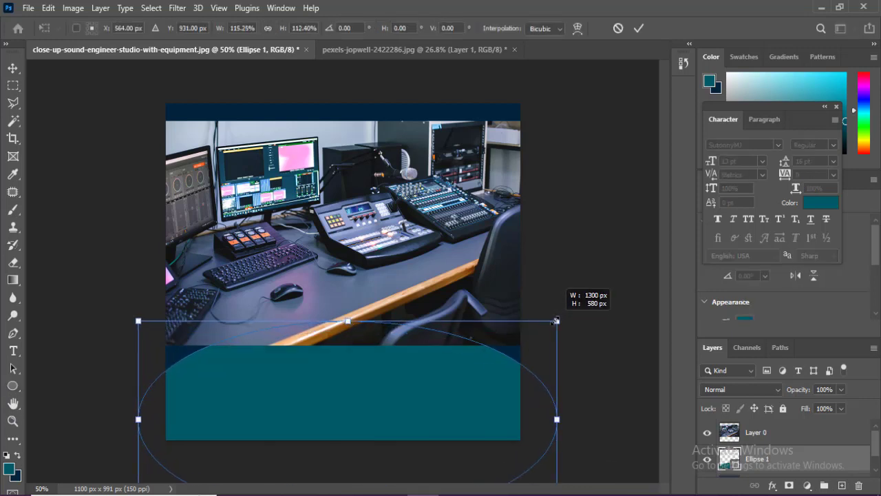
pyautogui.moveTo(362, 420)
pyautogui.mouseDown()
pyautogui.moveTo(337, 433)
pyautogui.moveTo(358, 428)
pyautogui.mouseUp()
pyautogui.press('Return')
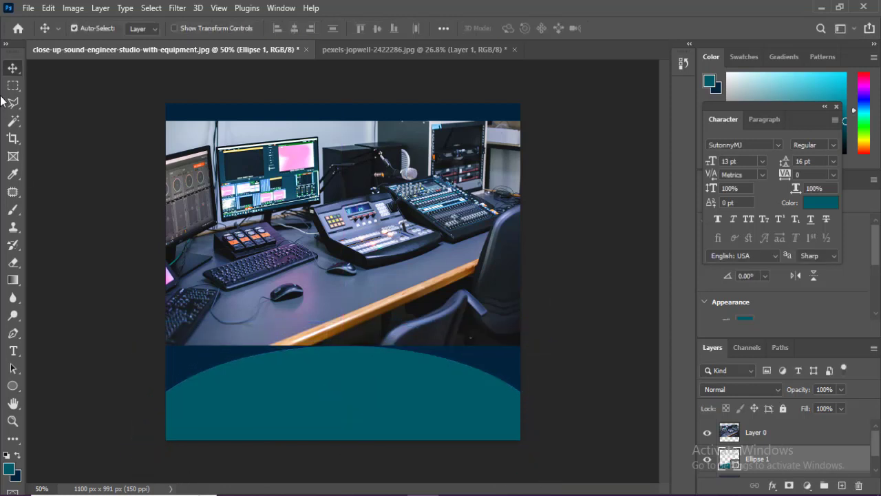
pyautogui.hotkey('shift', 'Down')
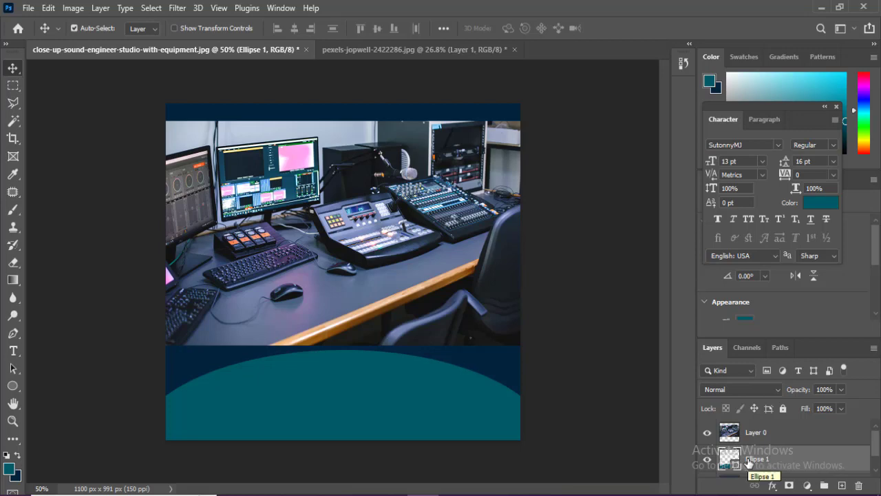
# Step: Add a Stroke effect to the lower ellipse with a size of 16 px, positioned outside
pyautogui.rightClick(749, 463)
pyautogui.click(614, 20)
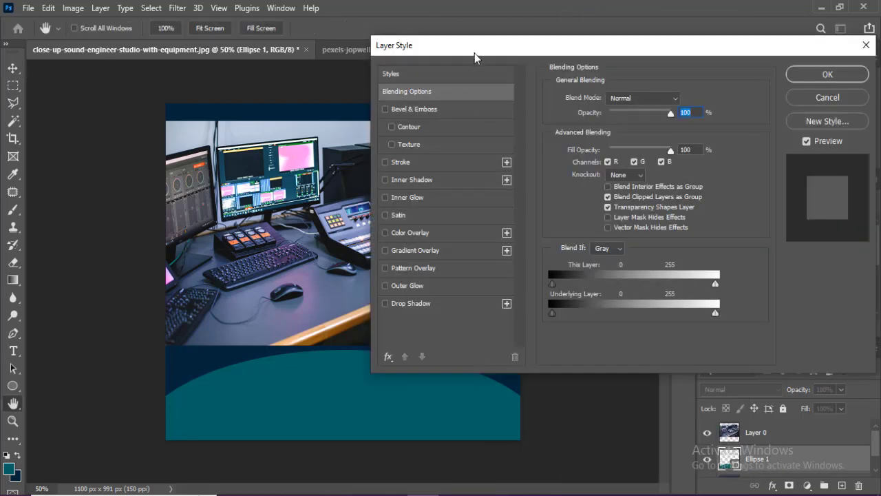
pyautogui.moveTo(475, 53); pyautogui.dragTo(392, 52)
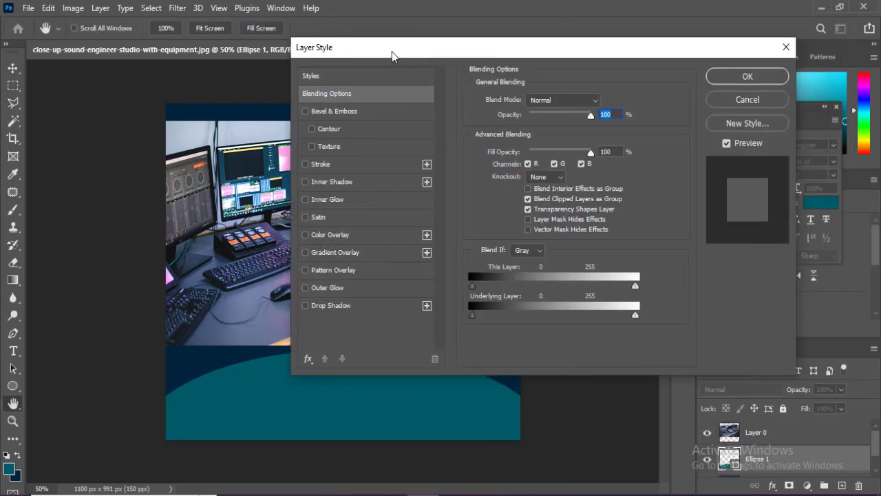
pyautogui.click(305, 164)
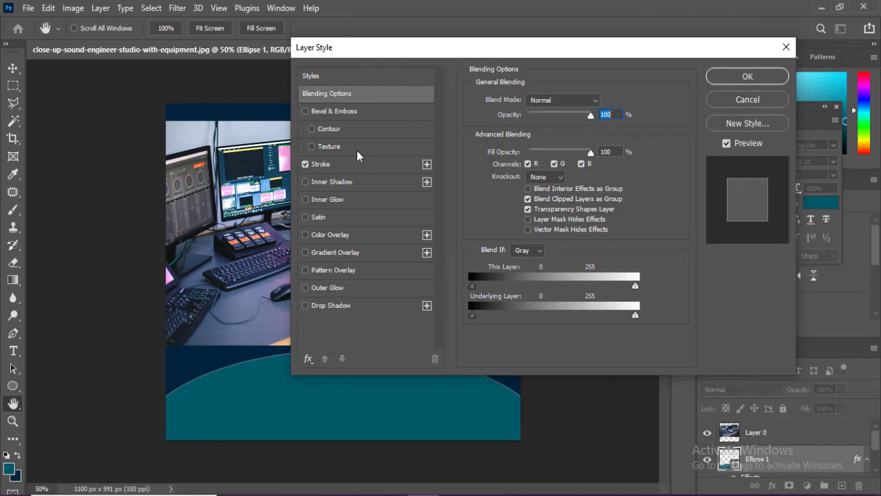
pyautogui.click(346, 166)
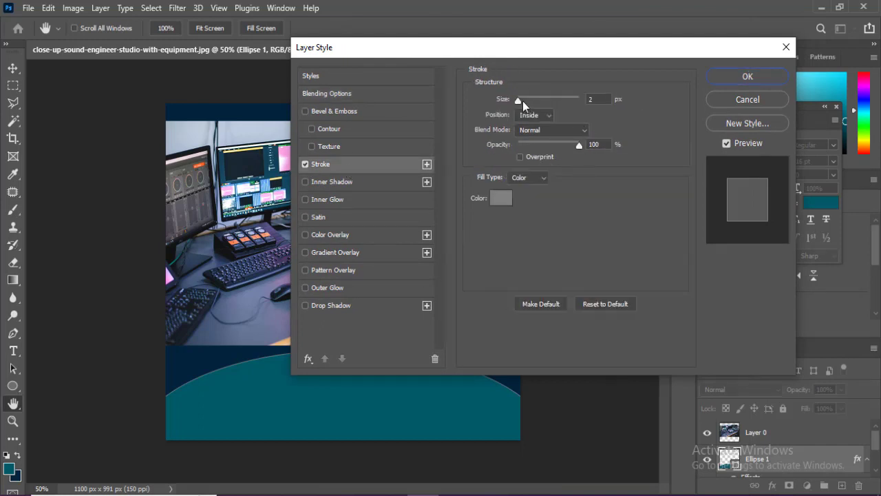
pyautogui.moveTo(520, 101); pyautogui.dragTo(528, 101)
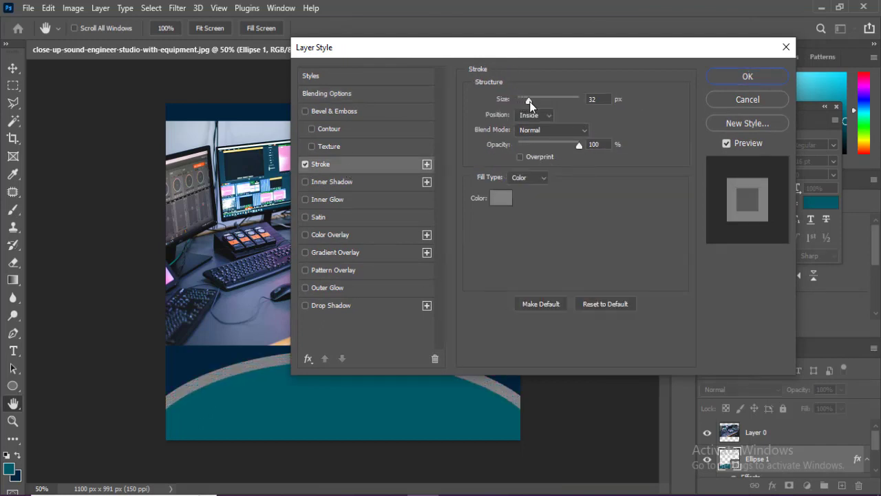
pyautogui.click(540, 115)
pyautogui.click(529, 127)
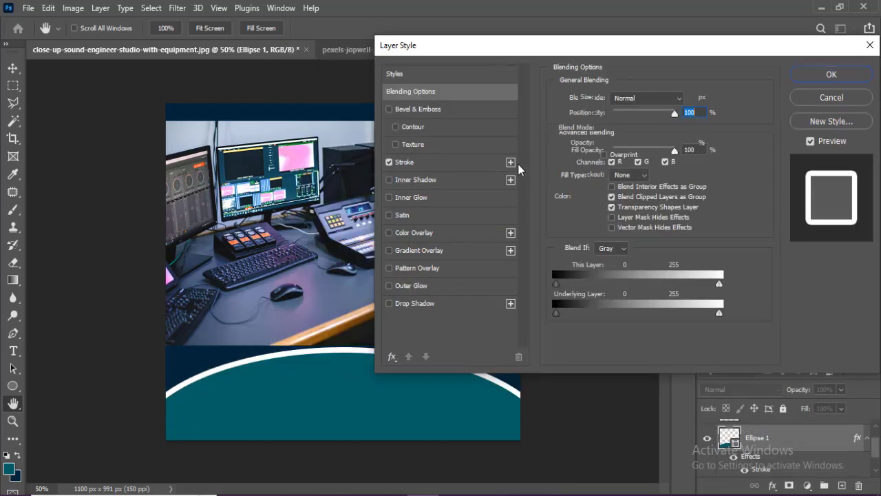
# Step: Set the lower ellipse's stroke colour to bright yellow and apply the layer style
pyautogui.click(517, 163)
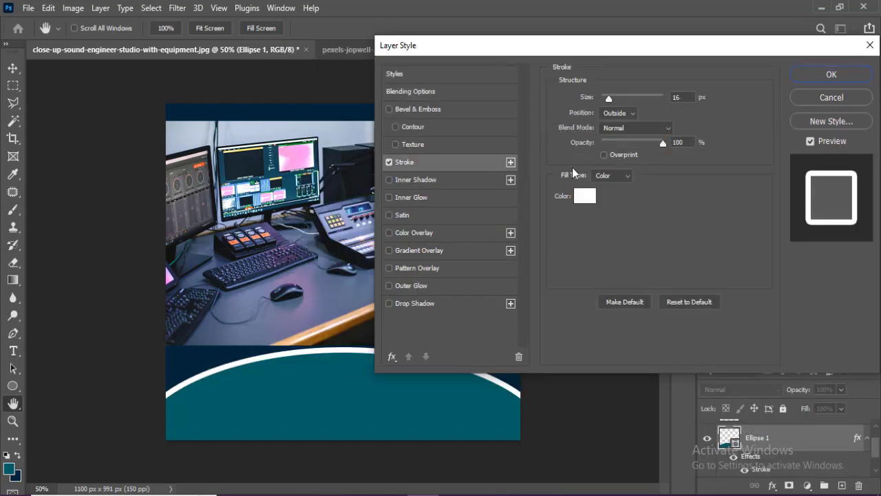
pyautogui.click(594, 199)
pyautogui.click(684, 238)
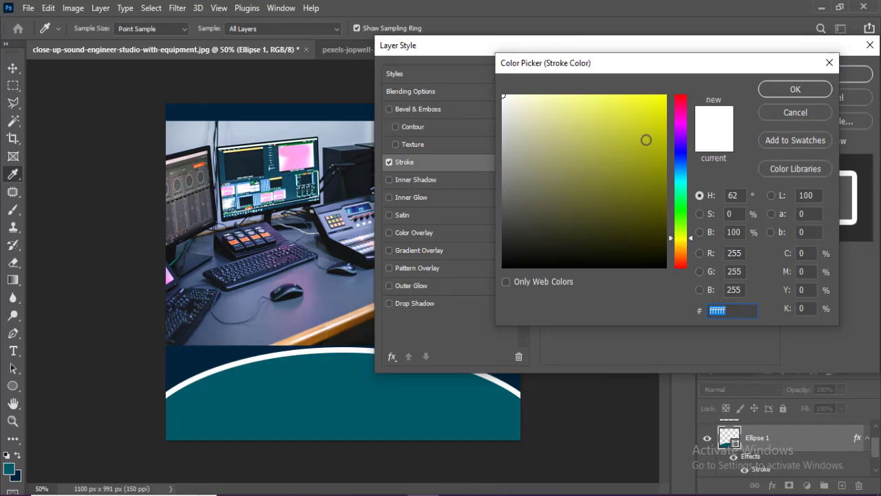
pyautogui.click(665, 100)
pyautogui.click(796, 88)
pyautogui.moveTo(652, 51); pyautogui.dragTo(432, 55)
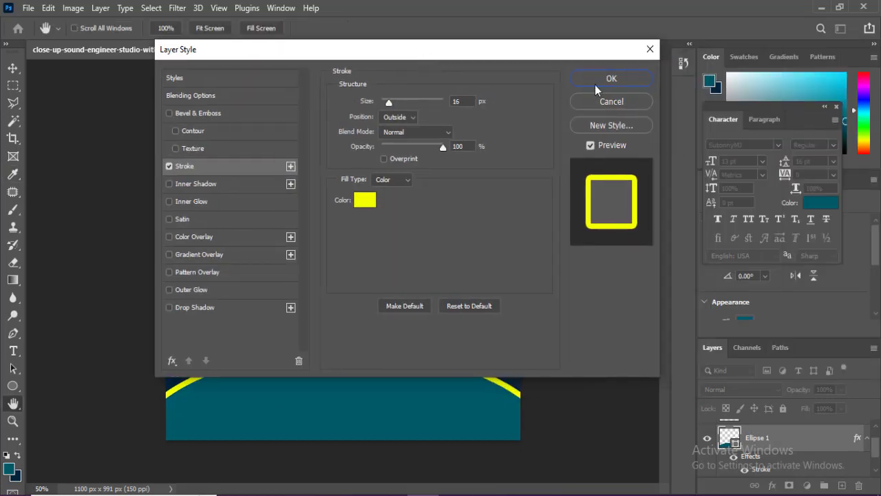
pyautogui.click(597, 80)
# Step: Convert the lower ellipse to a smart object and apply a Gaussian Blur with a radius of 7.8 pixels
pyautogui.click(177, 8)
pyautogui.moveTo(244, 181)
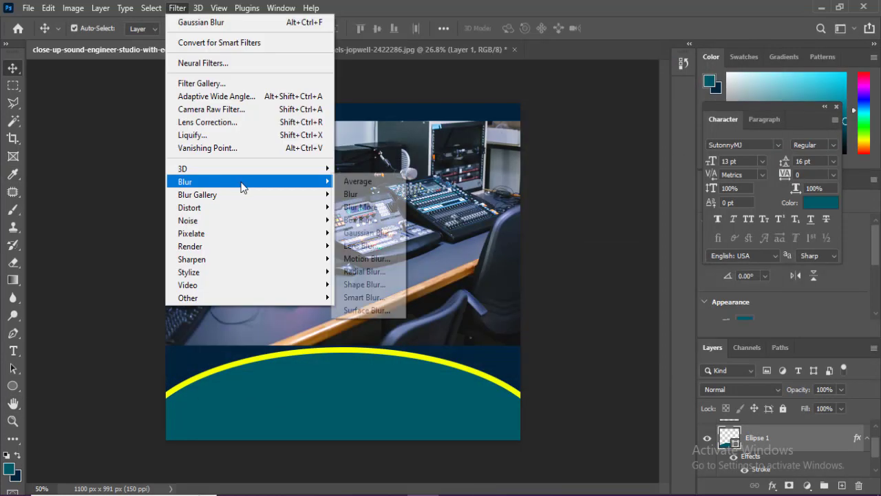
pyautogui.click(375, 233)
pyautogui.click(410, 198)
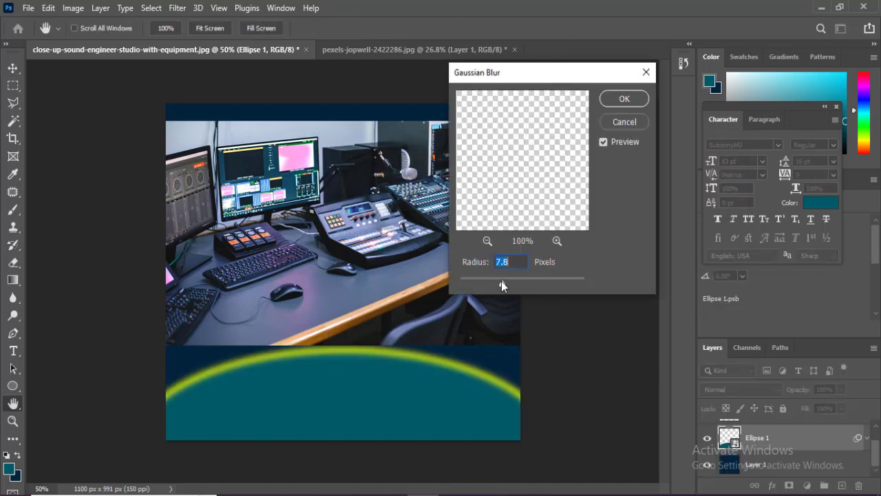
pyautogui.press('Return')
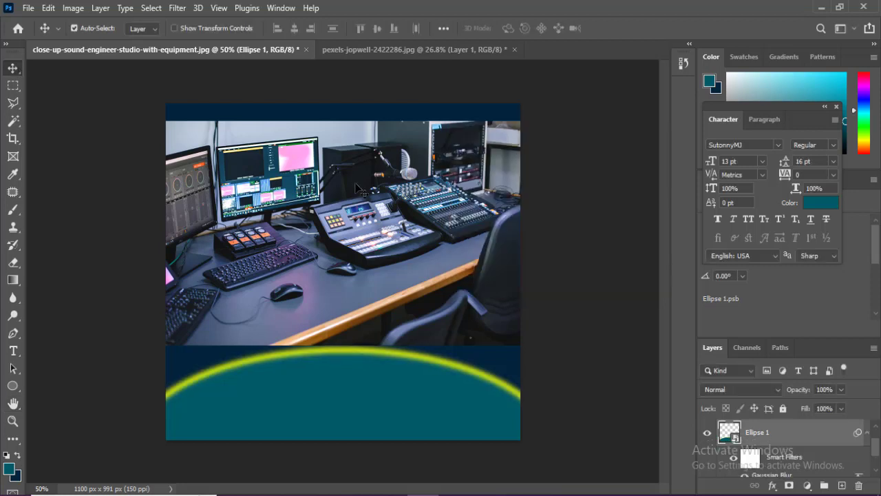
# Step: Duplicate the blurred ellipse and shift the copy about 40 px down to form a second yellow arc
pyautogui.hotkey('ctrl', 'j')
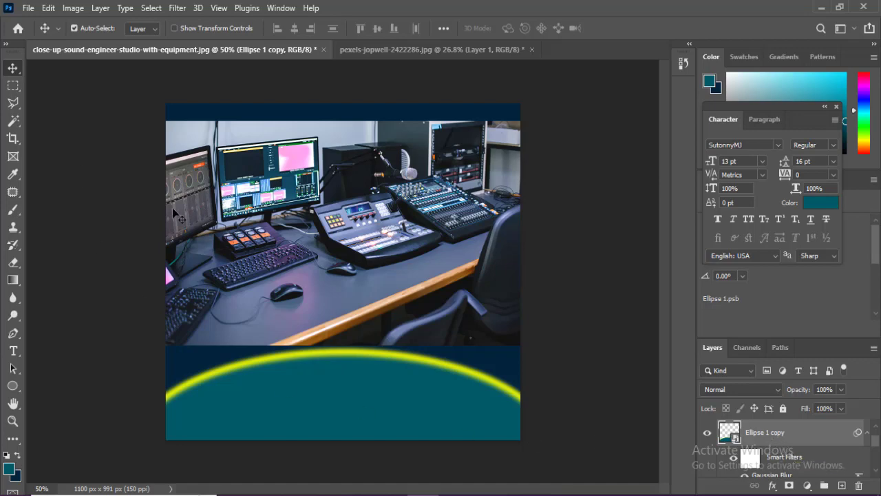
pyautogui.hotkey('shift', 'Down')
pyautogui.hotkey('shift', 'Down')
pyautogui.hotkey('shift', 'Down')
pyautogui.hotkey('shift', 'Down')
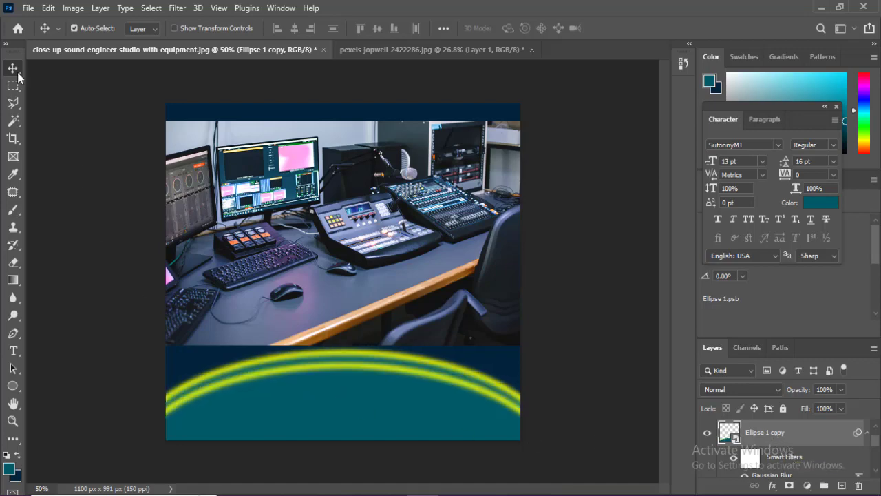
# Step: Draw a teal ellipse about 1438 by 364 px on a new layer above the photo and move it over the canvas's upper edge
pyautogui.hotkey('ctrl', '-')
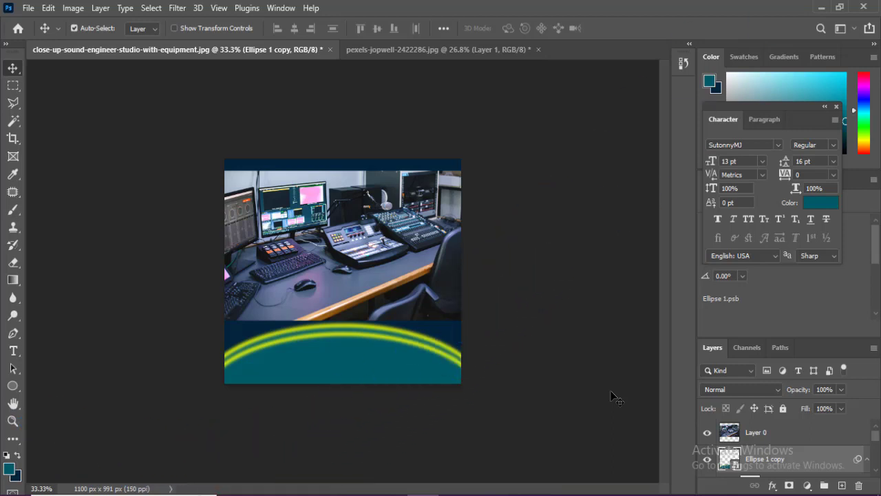
pyautogui.hotkey('ctrl', '+')
pyautogui.hotkey('ctrl', '+')
pyautogui.hotkey('ctrl', '-')
pyautogui.click(807, 437)
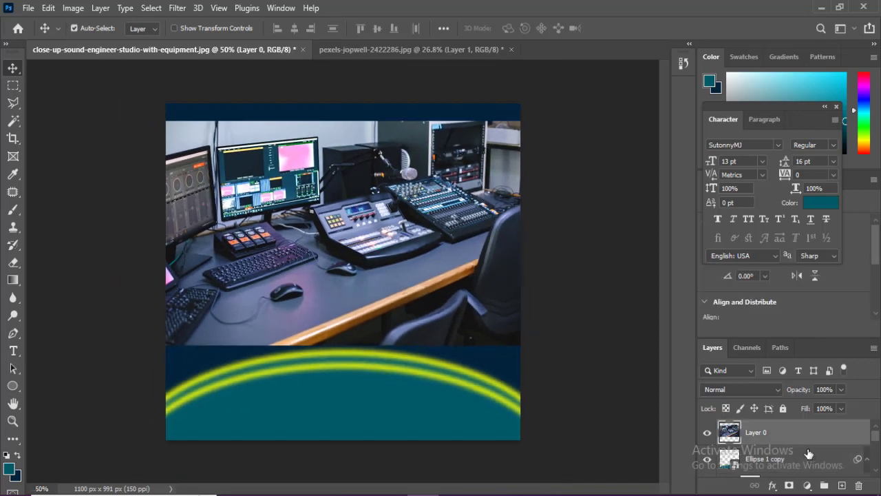
pyautogui.click(842, 486)
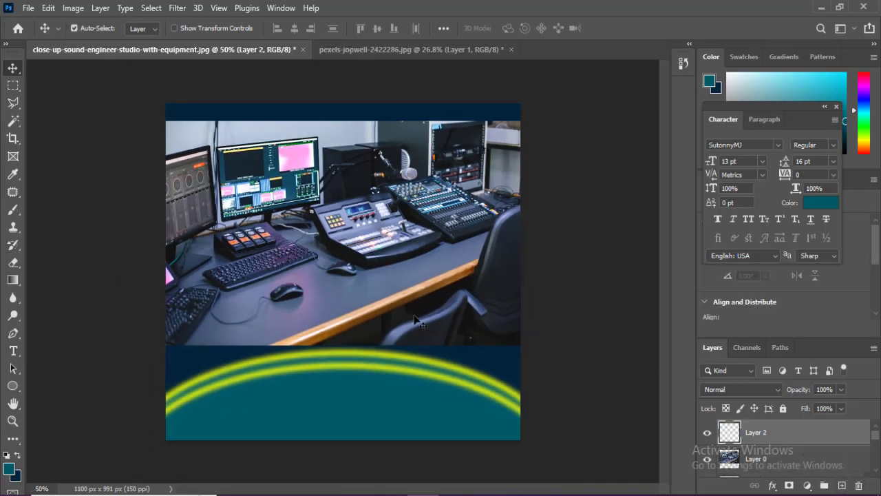
pyautogui.rightClick(12, 386)
pyautogui.click(59, 411)
pyautogui.moveTo(150, 95)
pyautogui.mouseDown()
pyautogui.moveTo(290, 173)
pyautogui.moveTo(585, 297)
pyautogui.mouseUp()
pyautogui.press('v')
pyautogui.moveTo(344, 176); pyautogui.dragTo(340, 123)
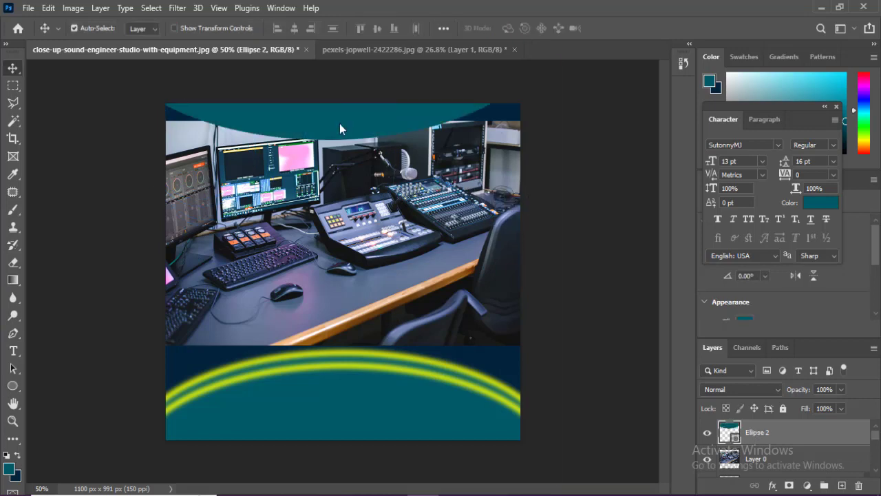
# Step: Change the fill colour of the upper ellipse to white
pyautogui.hotkey('ctrl', '-')
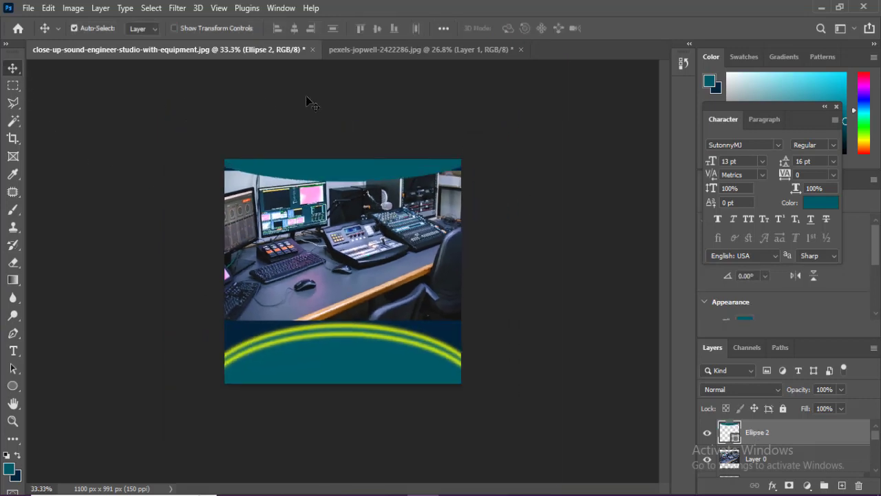
pyautogui.press('u')
pyautogui.click(144, 28)
pyautogui.click(76, 101)
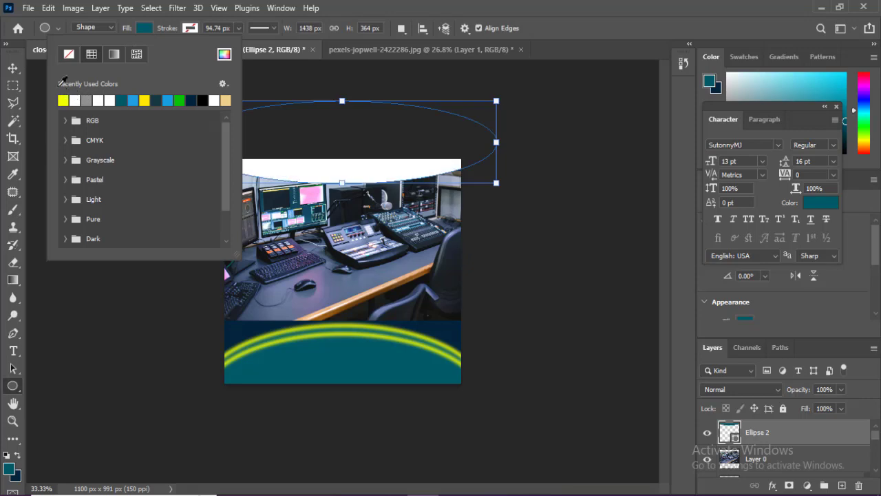
# Step: Convert the white upper ellipse to a smart object and apply a Gaussian Blur with a radius of 30.4 pixels
pyautogui.click(217, 11)
pyautogui.click(151, 8)
pyautogui.click(177, 8)
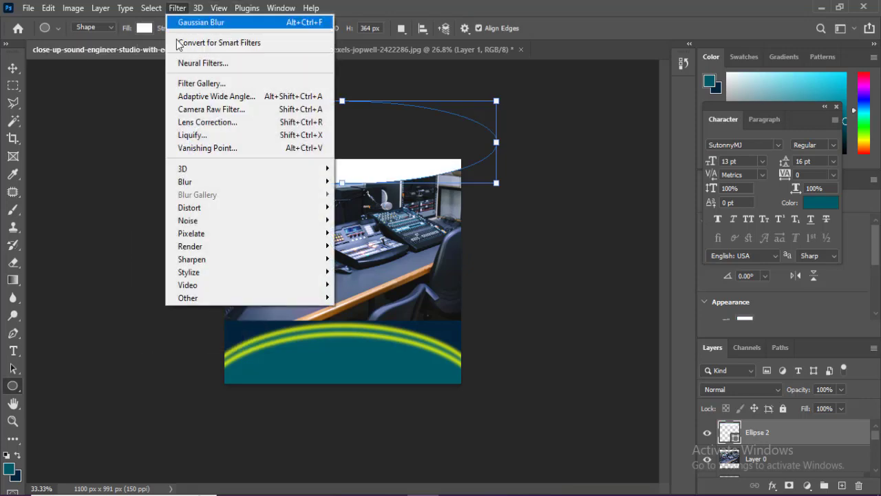
pyautogui.click(206, 182)
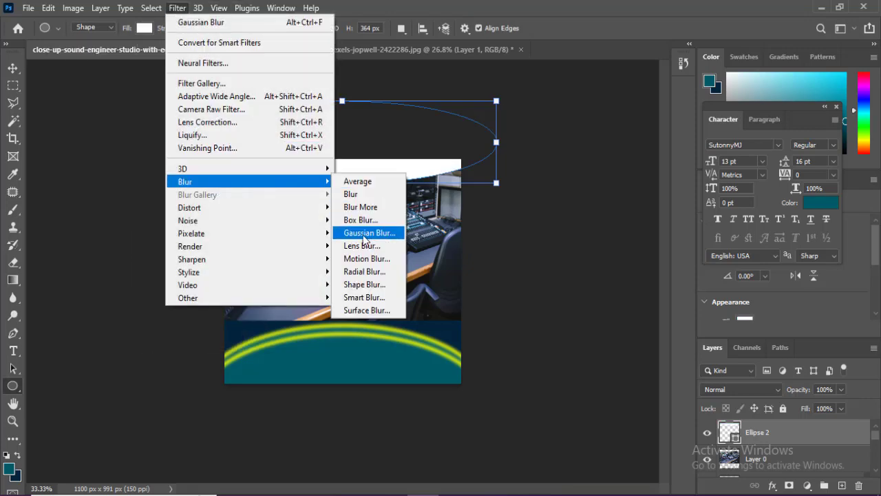
pyautogui.click(368, 233)
pyautogui.click(413, 197)
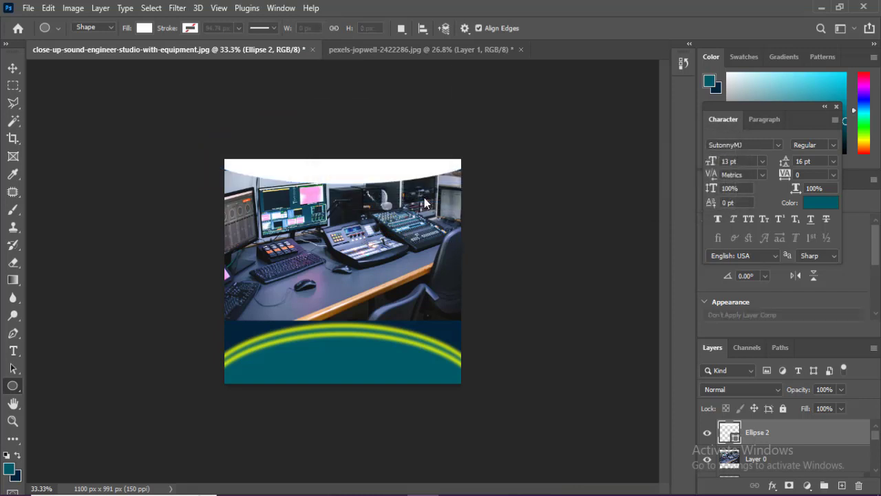
pyautogui.moveTo(501, 285); pyautogui.dragTo(520, 286)
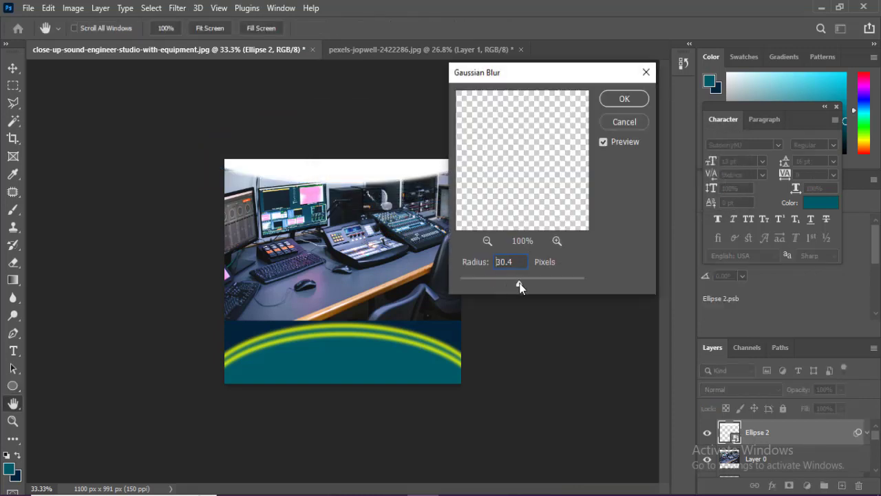
pyautogui.press('Return')
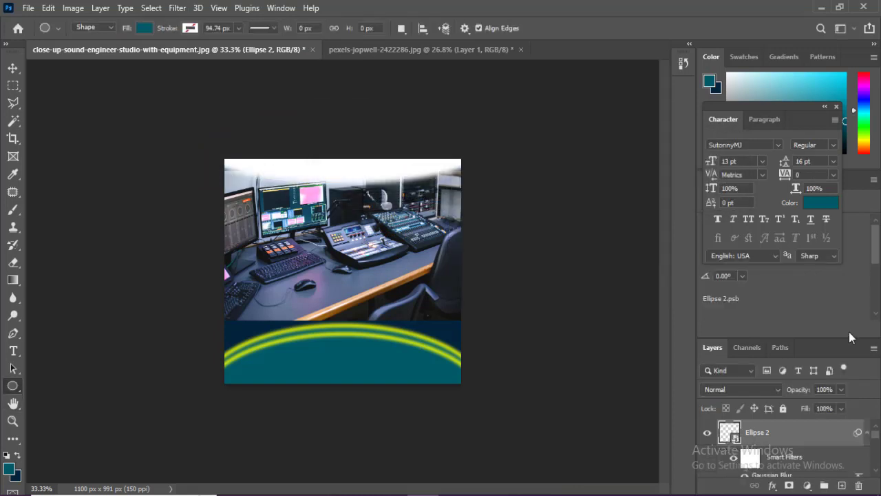
# Step: Reduce the opacity of the blurred white ellipse layer to 85%
pyautogui.click(843, 391)
pyautogui.moveTo(840, 409); pyautogui.dragTo(818, 409)
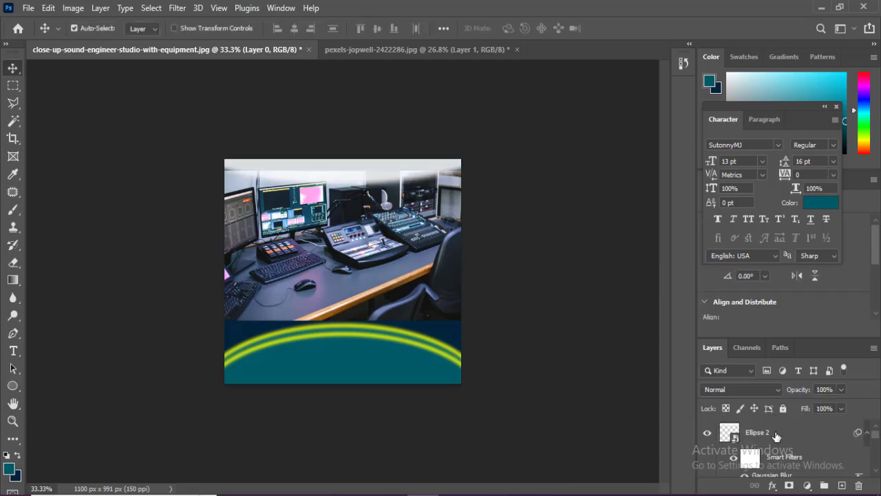
pyautogui.click(797, 437)
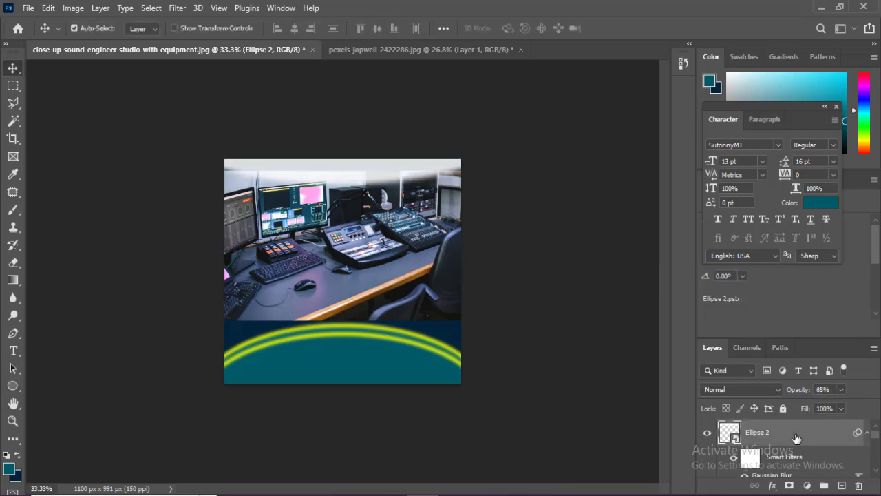
# Step: Group the layers from the white ellipse down to the studio photo and name the group Ellipse
pyautogui.scroll(-2, 797, 439)
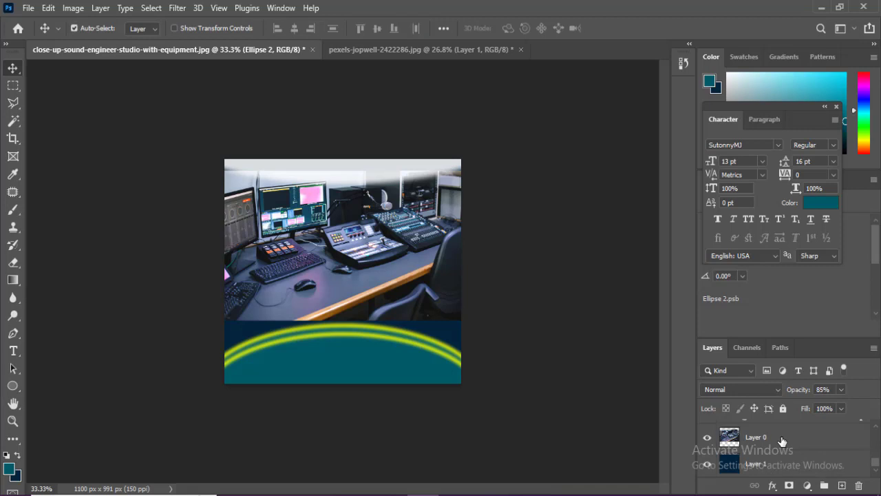
pyautogui.click(783, 440)
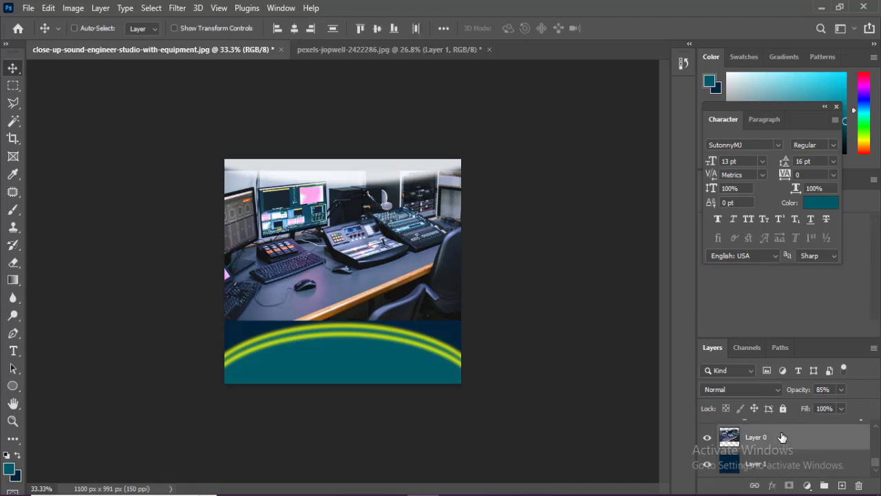
pyautogui.hotkey('ctrl', 'g')
pyautogui.doubleClick(756, 427)
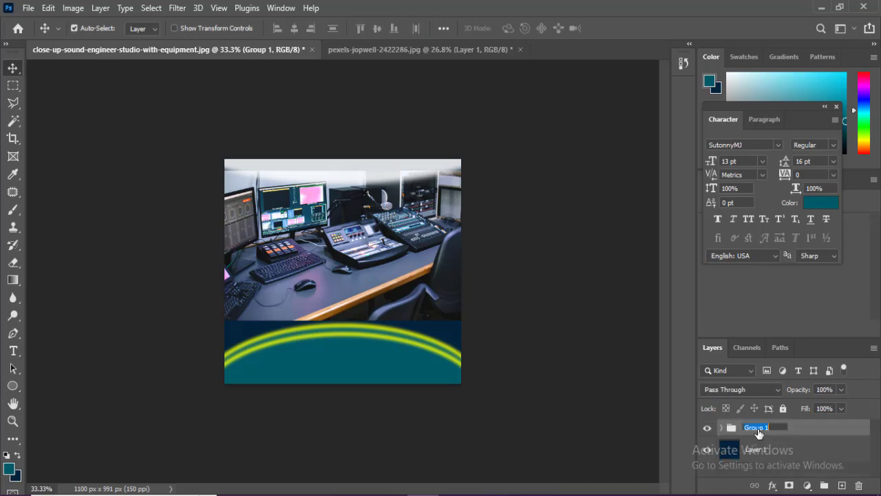
pyautogui.write('E')
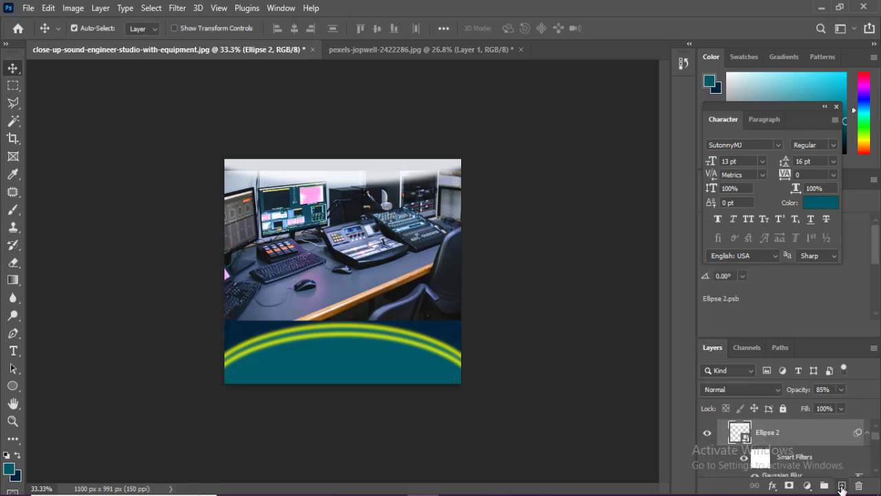
# Step: Add a new layer above the white ellipse, fill it with navy and set its blend mode to Soft Light
pyautogui.click(842, 487)
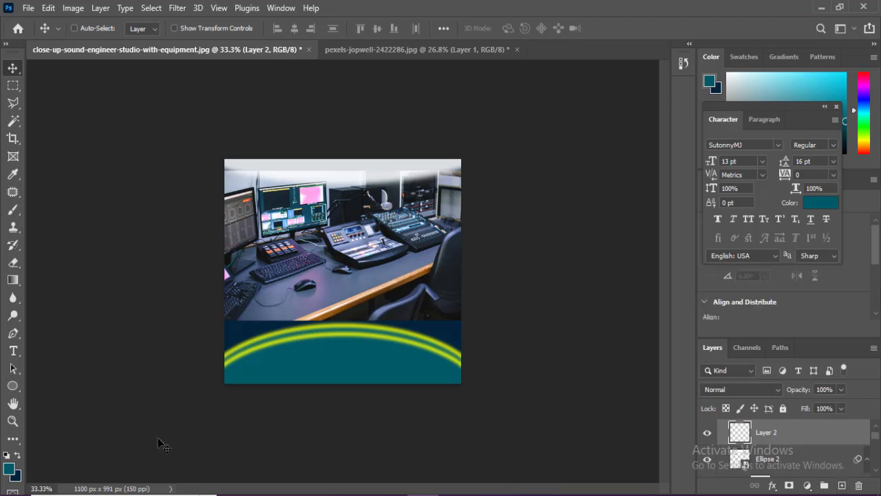
pyautogui.hotkey('ctrl', 'BackSpace')
pyautogui.click(742, 389)
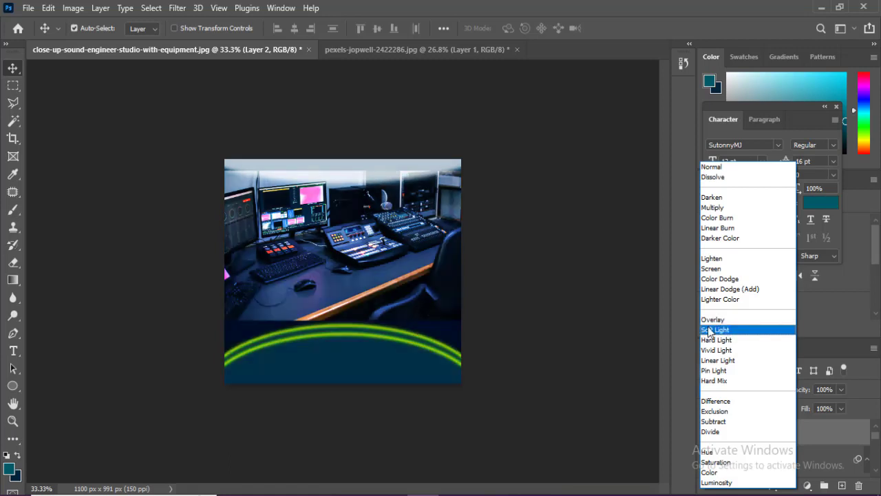
pyautogui.click(722, 330)
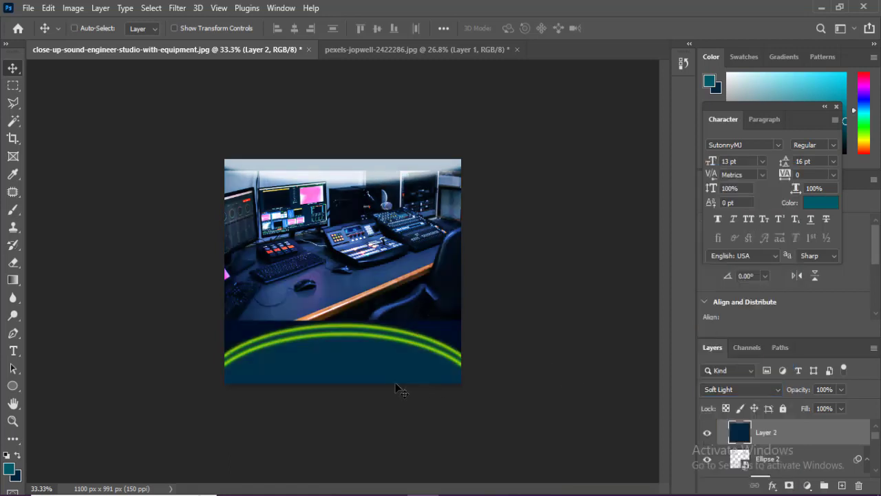
# Step: Shorten the navy Soft Light layer from below so it ends at the lower edge of the studio photo
pyautogui.hotkey('ctrl', 't')
pyautogui.moveTo(348, 384); pyautogui.dragTo(345, 318)
pyautogui.press('Return')
# Step: Draw a small upright teal rectangle at 83% opacity on a new layer near the photo's upper-left corner
pyautogui.click(842, 486)
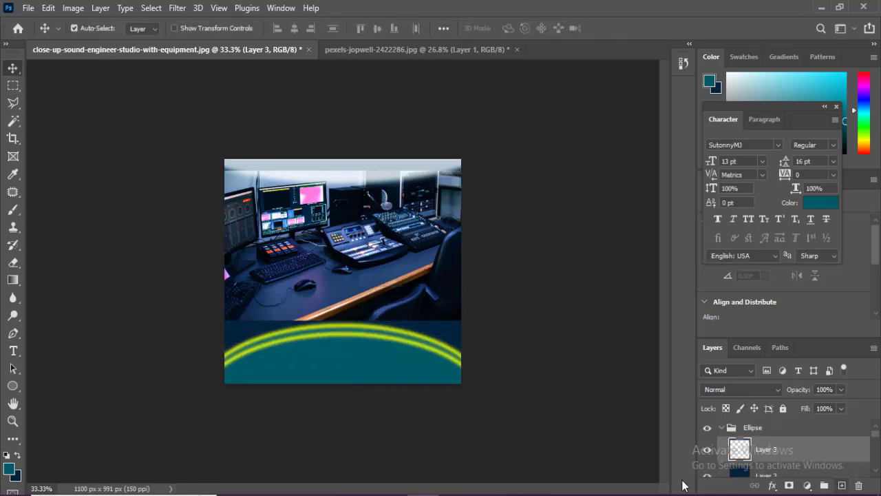
pyautogui.rightClick(13, 386)
pyautogui.click(48, 386)
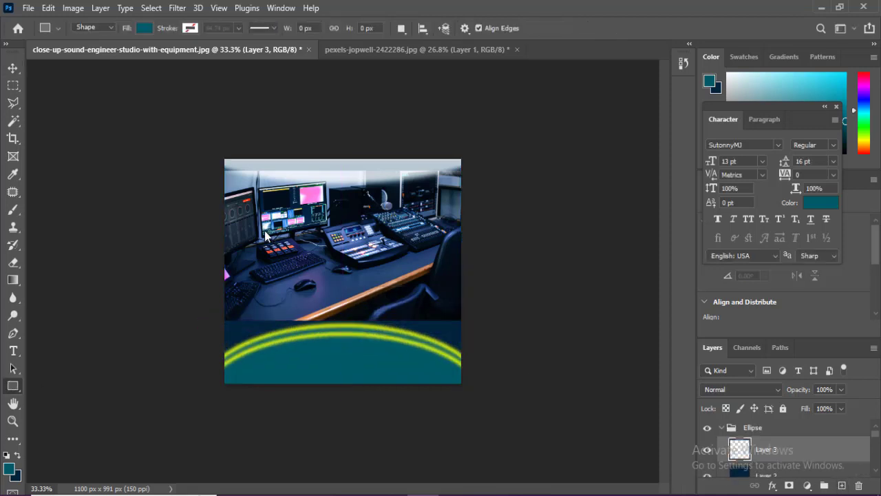
pyautogui.moveTo(232, 180); pyautogui.dragTo(271, 234)
# Step: Round all four corners of the teal rectangle with a 20 px radius
pyautogui.scroll(-3, 779, 292)
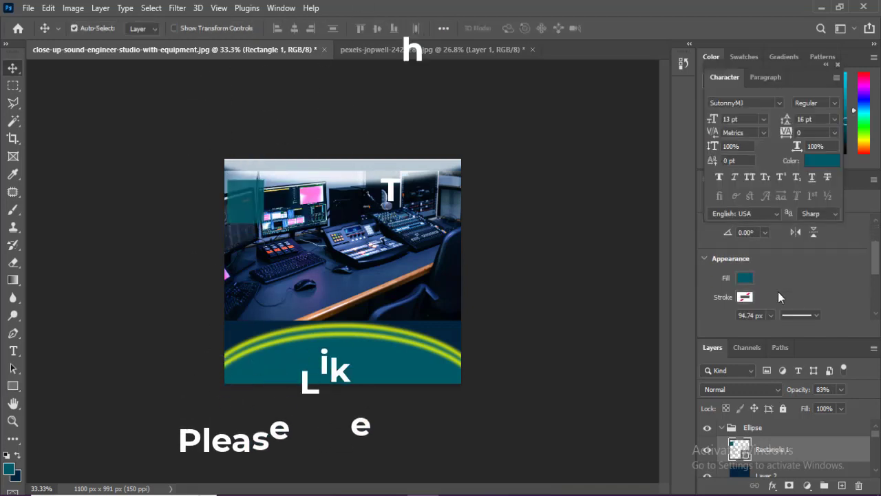
pyautogui.scroll(-1, 769, 318)
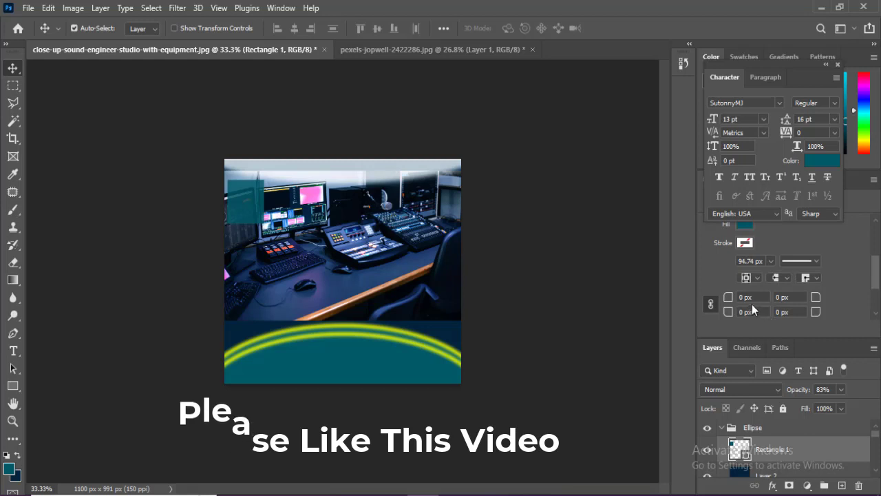
pyautogui.moveTo(745, 298); pyautogui.dragTo(722, 297)
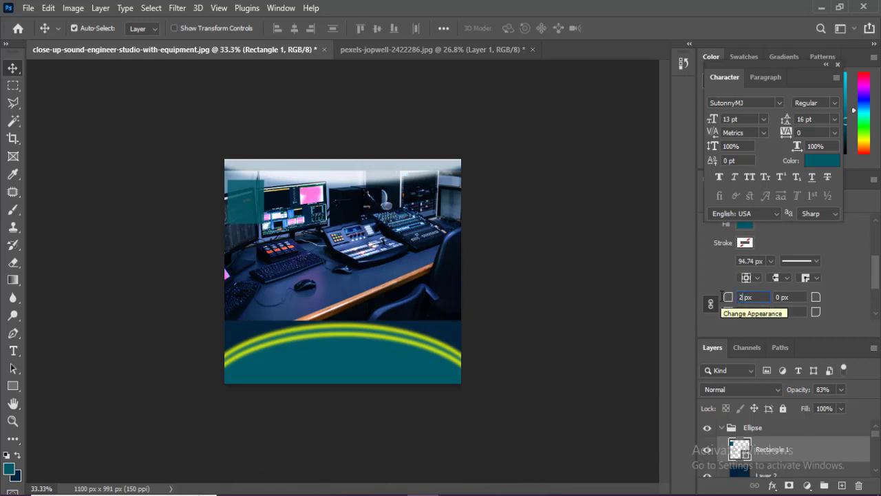
pyautogui.write('20')
pyautogui.press('Return')
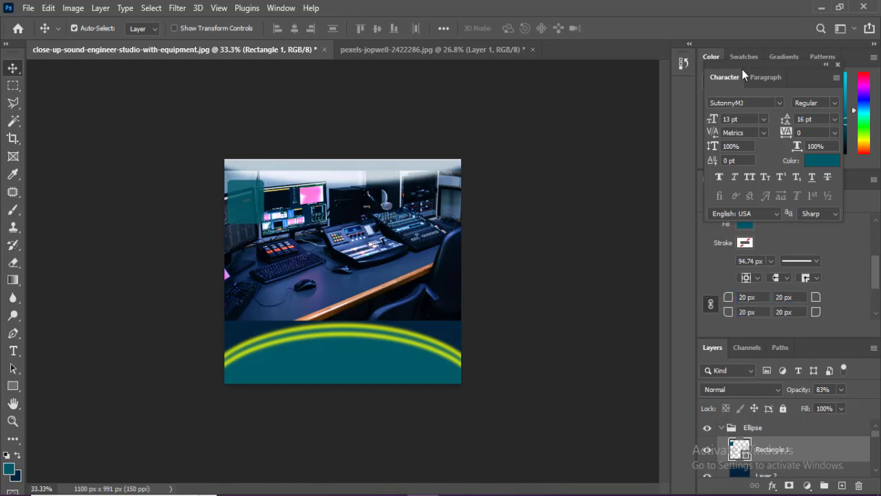
# Step: Duplicate the rounded rectangle across the photo to form an evenly spaced row of six
pyautogui.moveTo(742, 74); pyautogui.dragTo(739, 106)
pyautogui.hotkey('ctrl', '+')
pyautogui.moveTo(151, 138); pyautogui.dragTo(218, 138)
pyautogui.moveTo(259, 159); pyautogui.dragTo(535, 153)
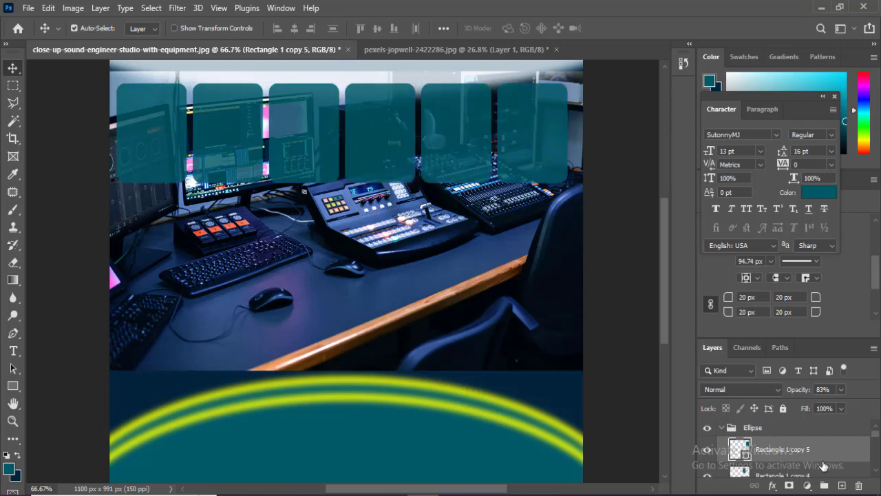
# Step: Convert the six rounded rectangles to one smart object and nudge the row 5 px to the right
pyautogui.scroll(-4, 824, 455)
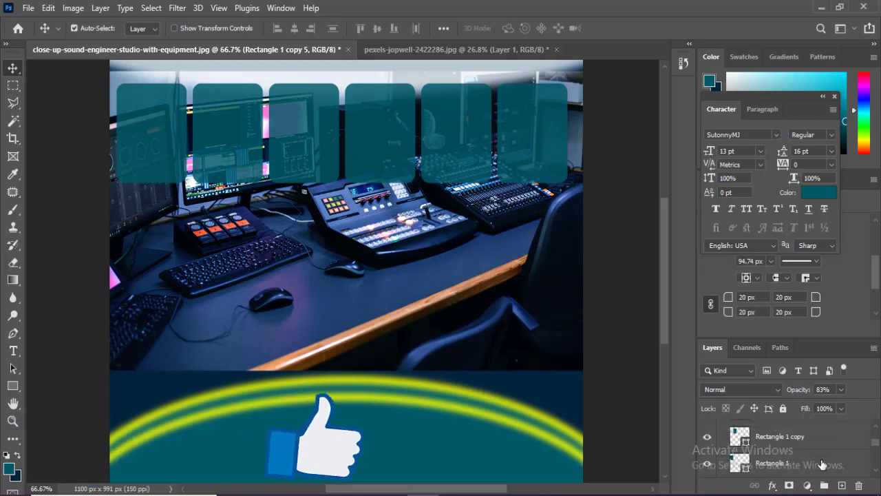
pyautogui.keyDown('shift'); pyautogui.click(792, 449); pyautogui.keyUp('shift')
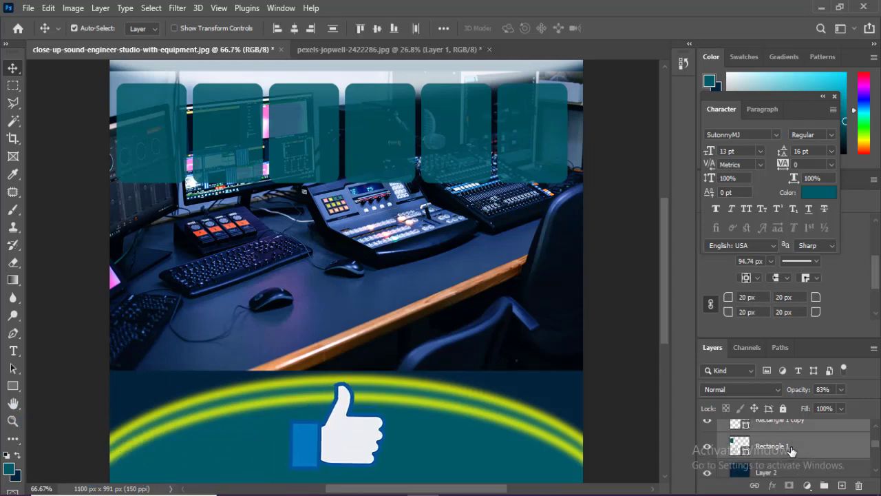
pyautogui.rightClick(760, 438)
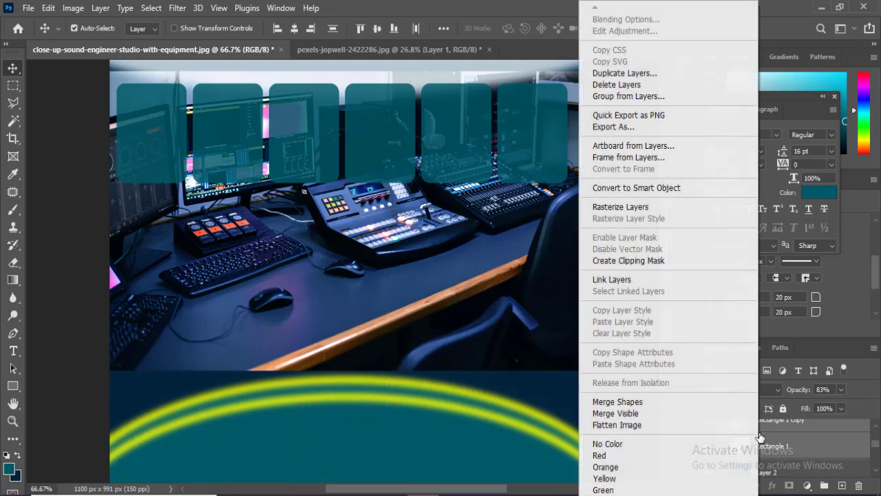
pyautogui.click(620, 188)
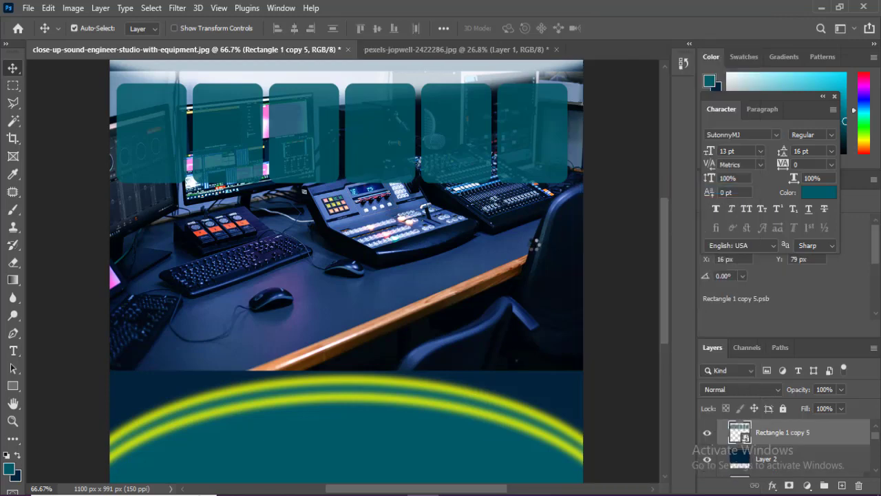
pyautogui.press('Right')
pyautogui.press('Right')
pyautogui.press('Right')
pyautogui.press('Right')
pyautogui.press('Right')
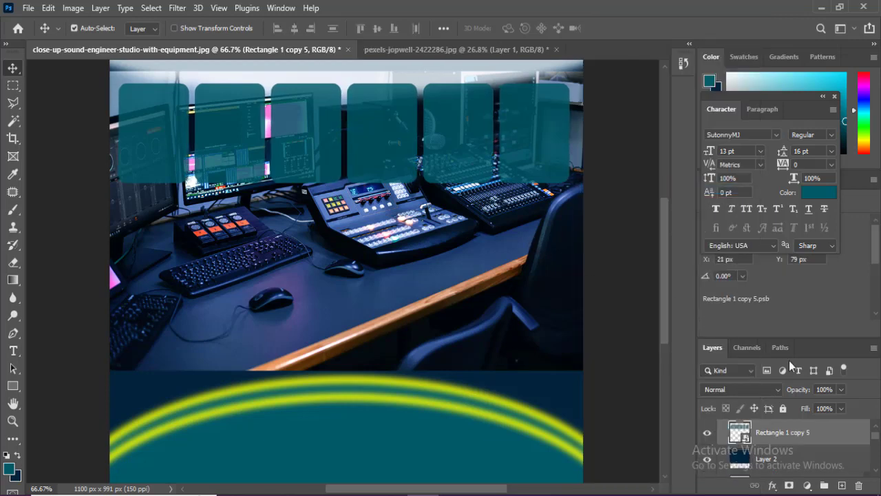
# Step: Duplicate the row of rectangles downward as a second row and nudge it up to a narrow gap below the first
pyautogui.moveTo(403, 133); pyautogui.dragTo(404, 236)
pyautogui.press('Up')
pyautogui.press('Up')
pyautogui.press('Up')
pyautogui.press('Up')
pyautogui.press('Up')
pyautogui.press('Up')
pyautogui.press('Up')
pyautogui.press('Up')
pyautogui.press('Up')
pyautogui.press('Up')
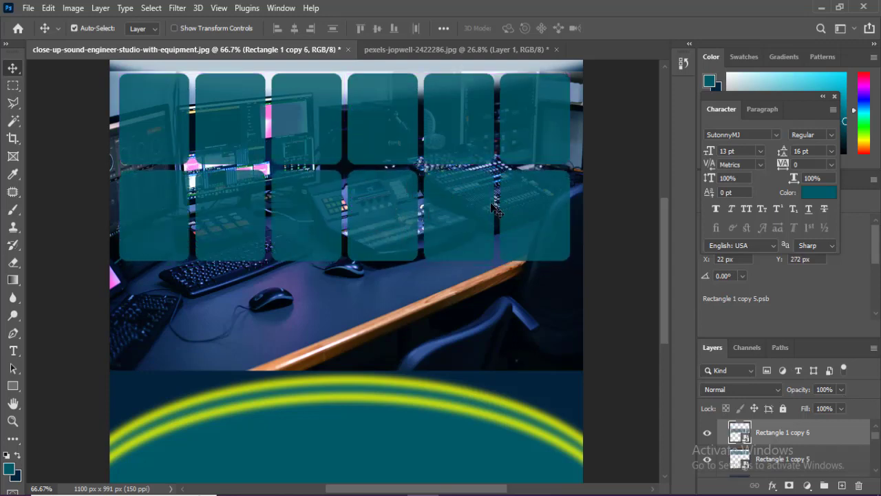
# Step: Duplicate the second row downward as a third row and nudge it to Y 481 px to match the row spacing
pyautogui.moveTo(366, 255); pyautogui.dragTo(365, 326)
pyautogui.press('Down')
pyautogui.press('Down')
pyautogui.press('Down')
pyautogui.press('Down')
pyautogui.press('Down')
pyautogui.press('Down')
pyautogui.press('Down')
# Step: Convert the three rows of rectangles to a single smart object
pyautogui.hotkey('ctrl', '-')
pyautogui.scroll(-3, 823, 457)
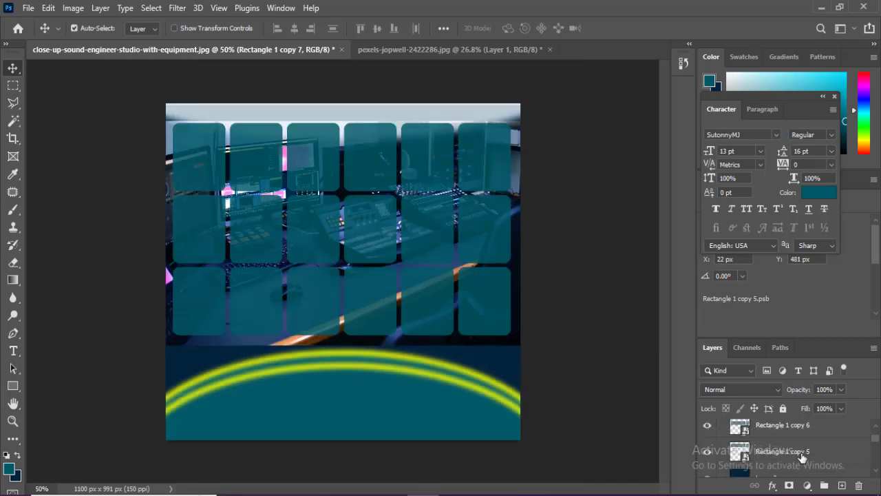
pyautogui.keyDown('shift'); pyautogui.click(802, 452); pyautogui.keyUp('shift')
pyautogui.rightClick(803, 451)
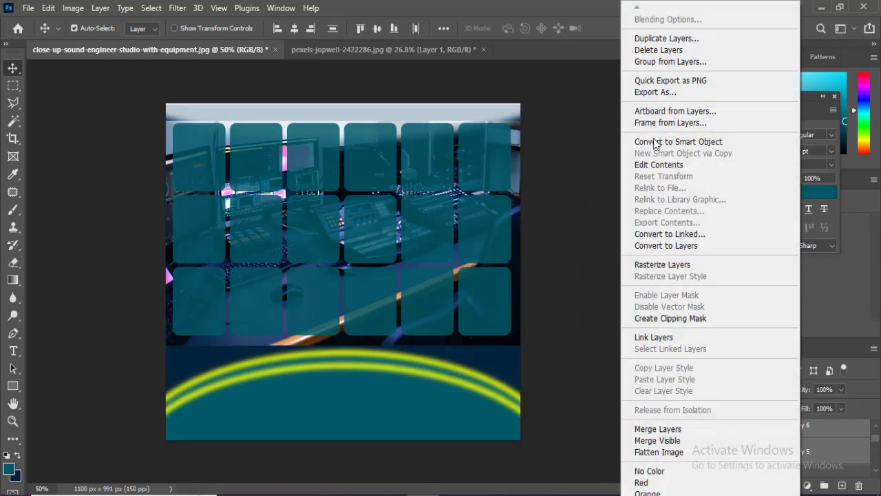
pyautogui.click(656, 143)
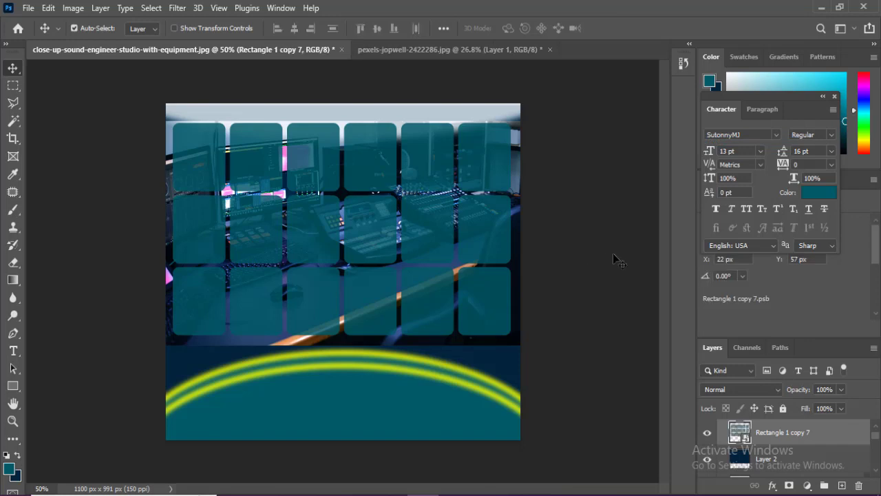
# Step: Nudge the rectangle grid down and right to X 26 px, Y 69 px to centre it over the photo
pyautogui.press('Down')
pyautogui.press('Down')
pyautogui.press('Down')
pyautogui.press('Down')
pyautogui.press('Down')
pyautogui.press('Down')
pyautogui.press('Down')
pyautogui.press('Down')
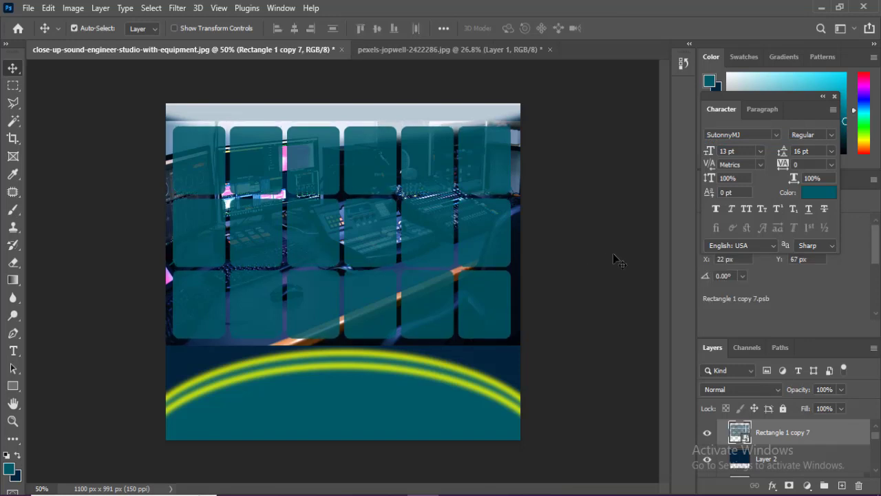
pyautogui.press('Right')
pyautogui.press('Right')
pyautogui.press('Right')
pyautogui.press('Right')
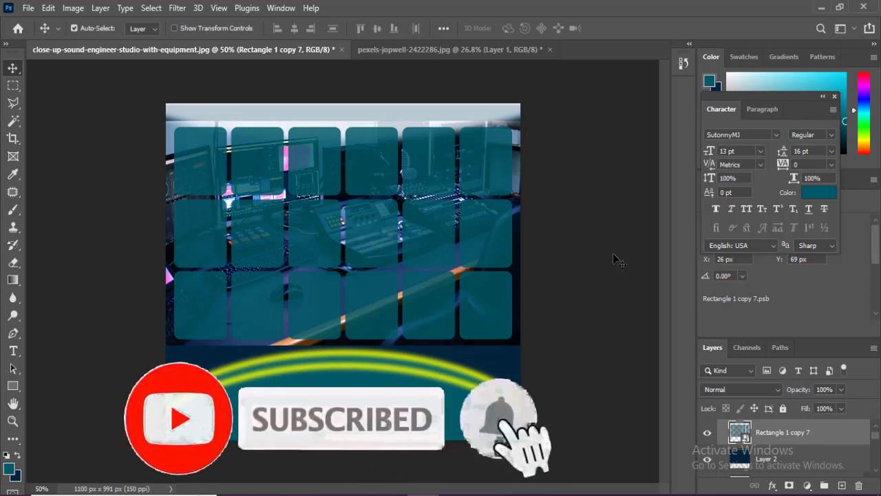
# Step: Warp the rectangle grid so its top edge dips and its bottom edge arches inward towards the middle
pyautogui.hotkey('ctrl', '-')
pyautogui.hotkey('ctrl', '+')
pyautogui.hotkey('ctrl', '+')
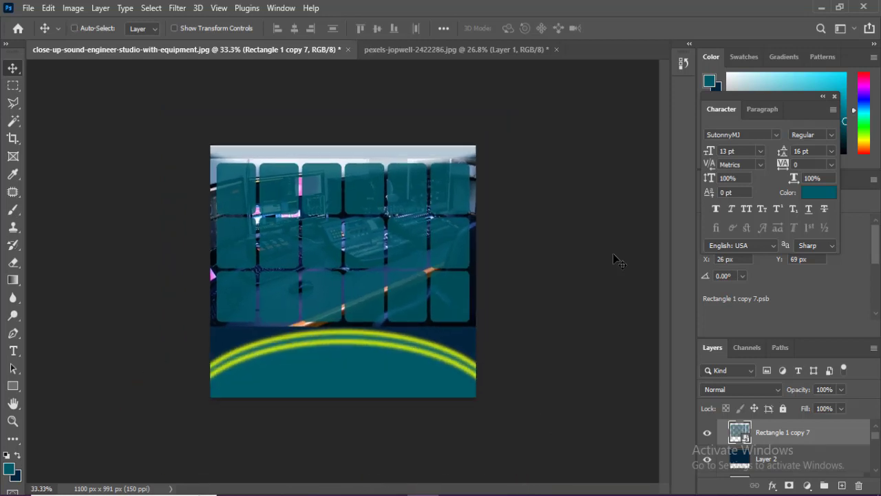
pyautogui.hotkey('ctrl', '-')
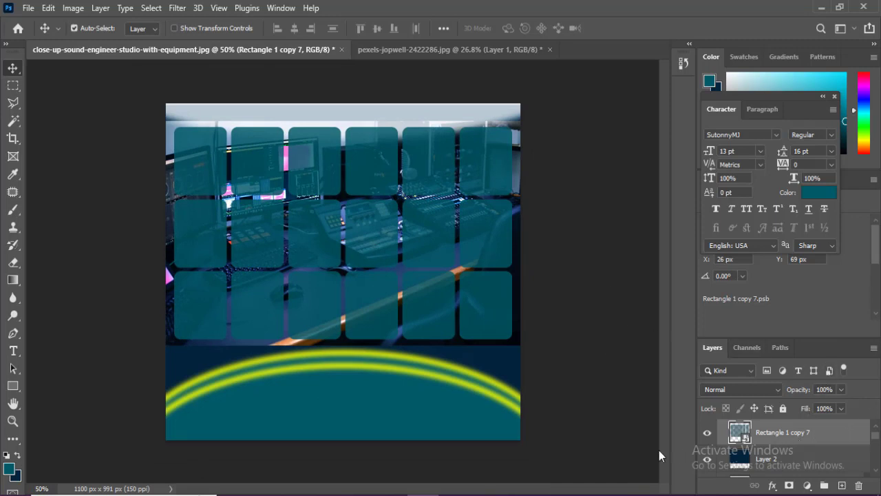
pyautogui.hotkey('ctrl', 't')
pyautogui.rightClick(413, 248)
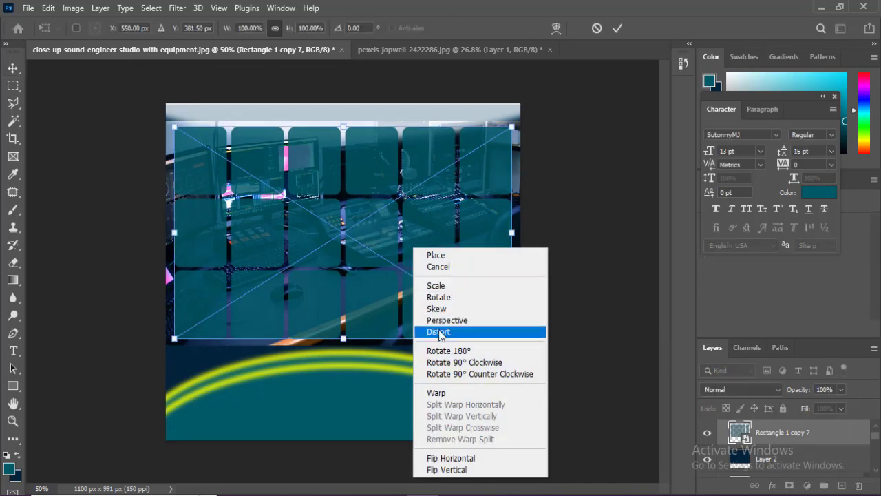
pyautogui.click(436, 392)
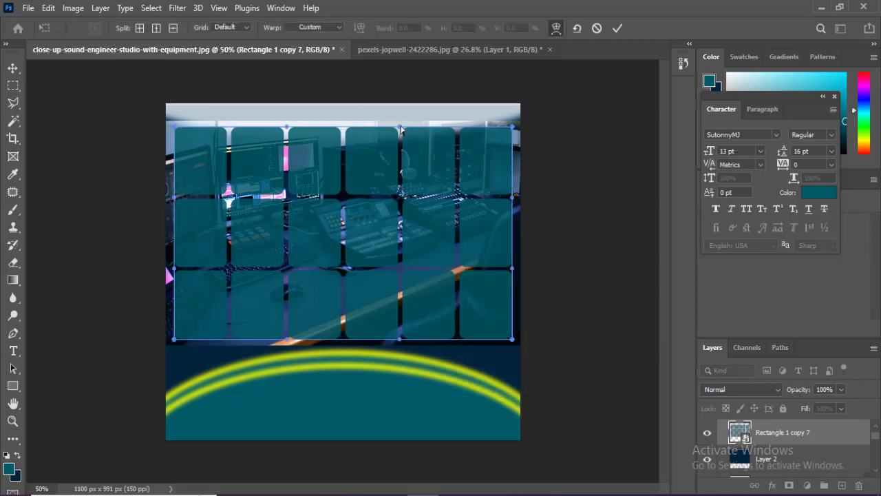
pyautogui.moveTo(400, 130); pyautogui.dragTo(398, 161)
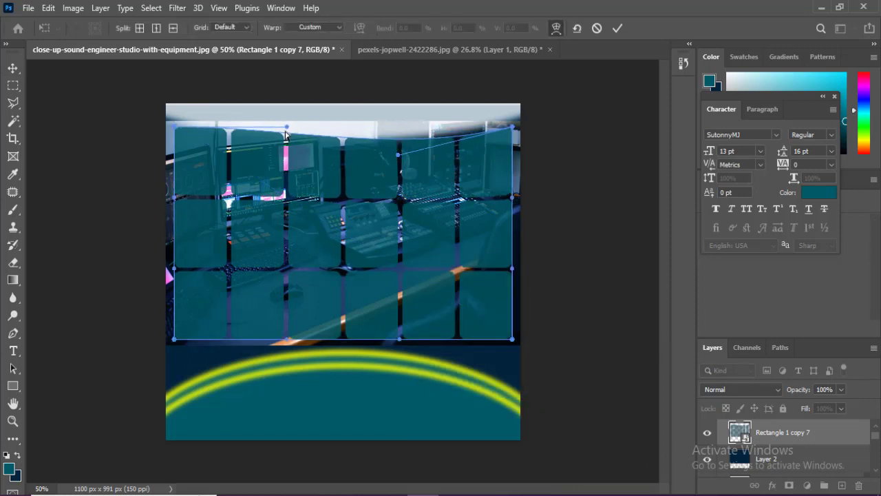
pyautogui.moveTo(286, 134); pyautogui.dragTo(228, 136)
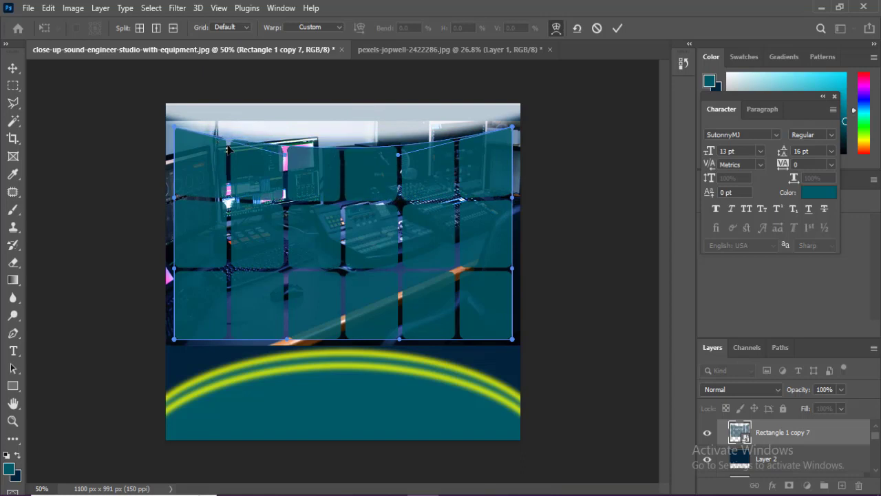
pyautogui.moveTo(285, 159); pyautogui.dragTo(280, 159)
pyautogui.moveTo(398, 156); pyautogui.dragTo(402, 151)
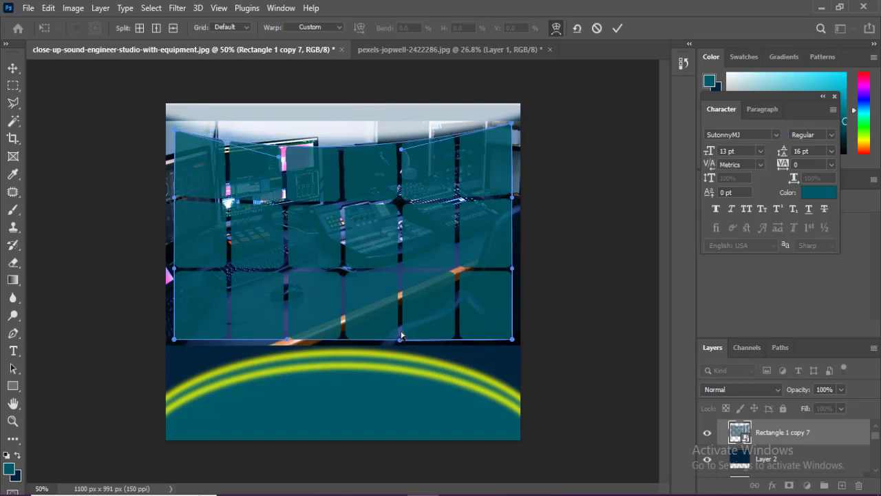
pyautogui.moveTo(400, 340); pyautogui.dragTo(402, 323)
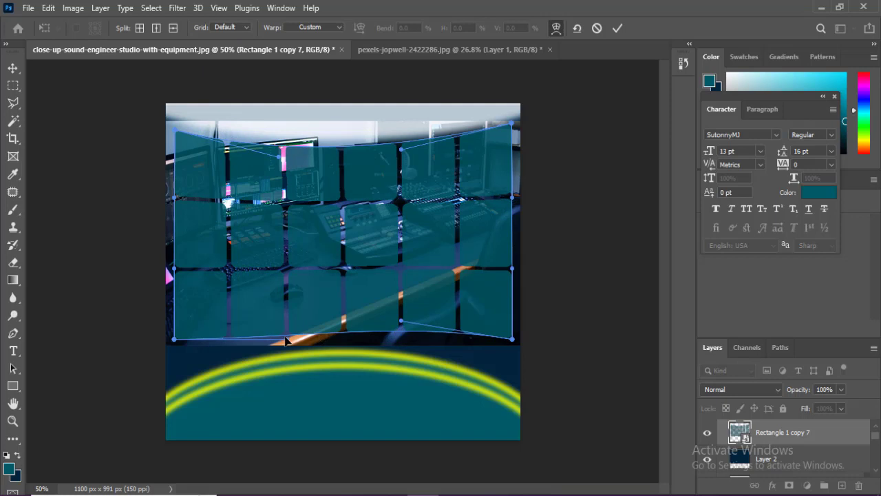
pyautogui.press('Return')
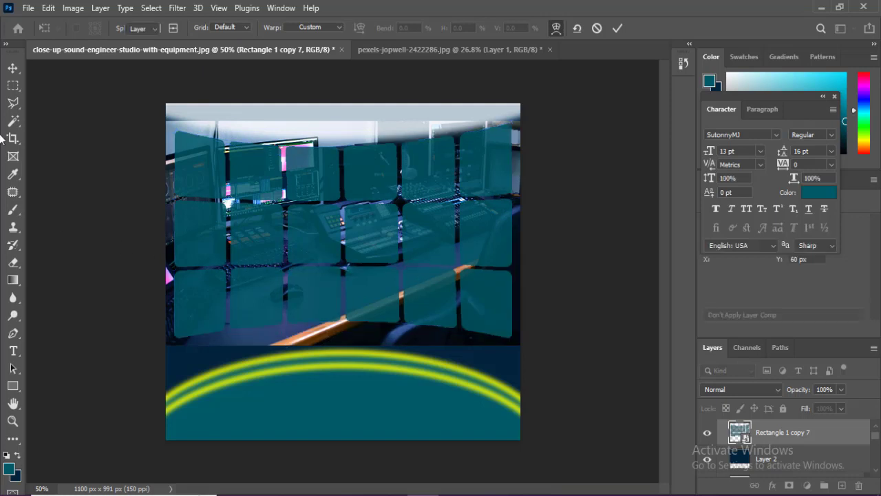
# Step: Draw a circle about 76 px wide near the upper edge of the photo on a new layer and fill it with light grey
pyautogui.click(842, 485)
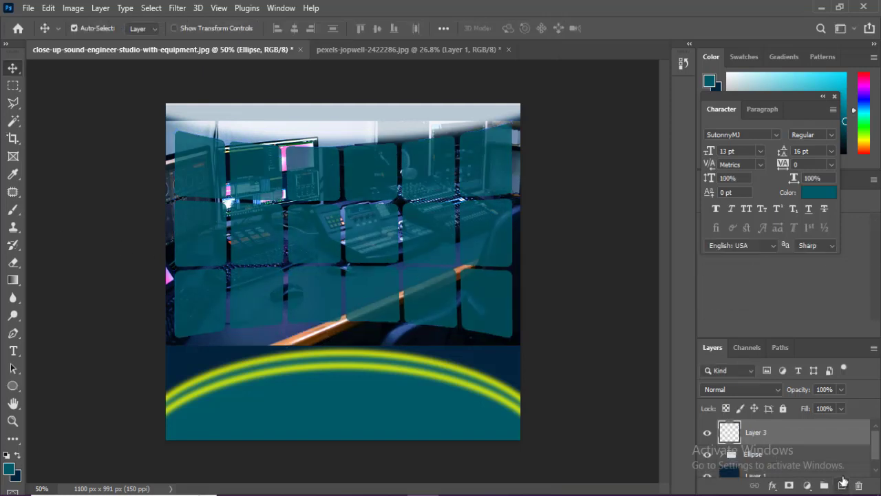
pyautogui.click(13, 387)
pyautogui.click(65, 412)
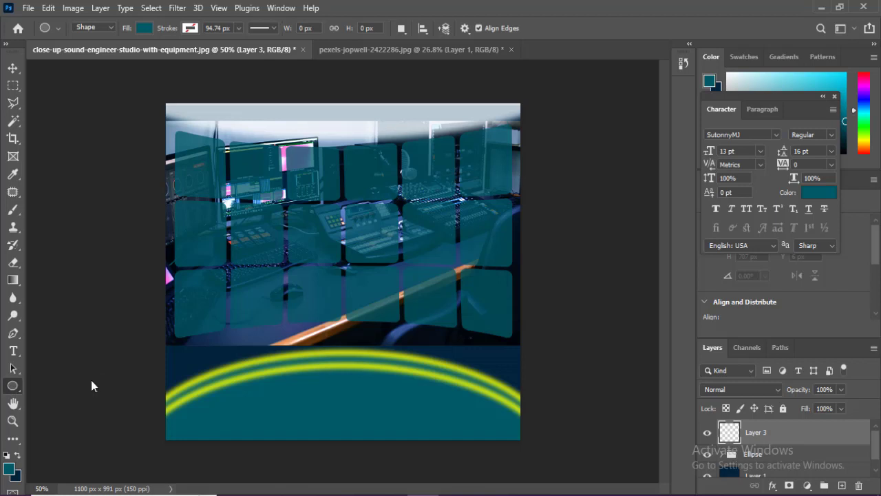
pyautogui.moveTo(235, 119); pyautogui.dragTo(256, 140)
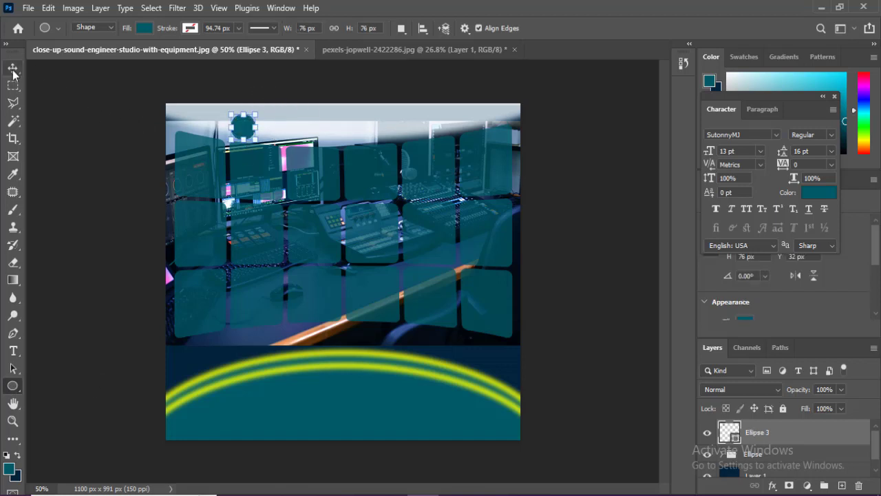
pyautogui.click(144, 29)
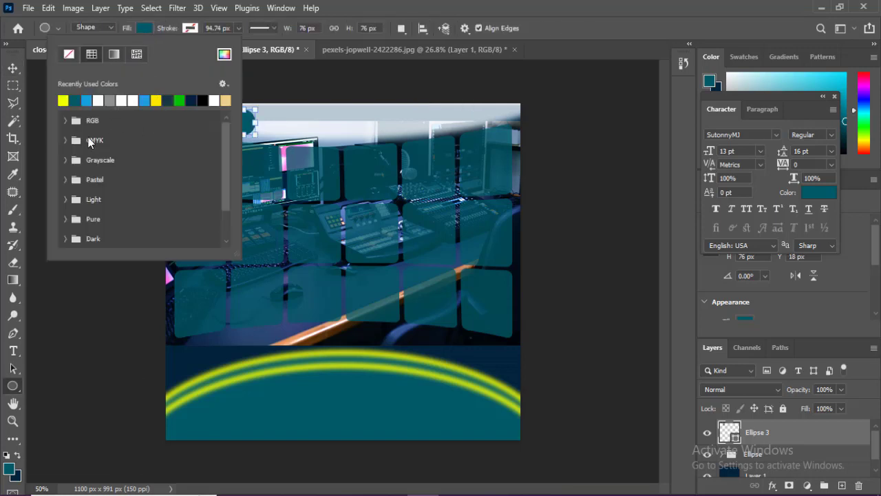
pyautogui.click(66, 120)
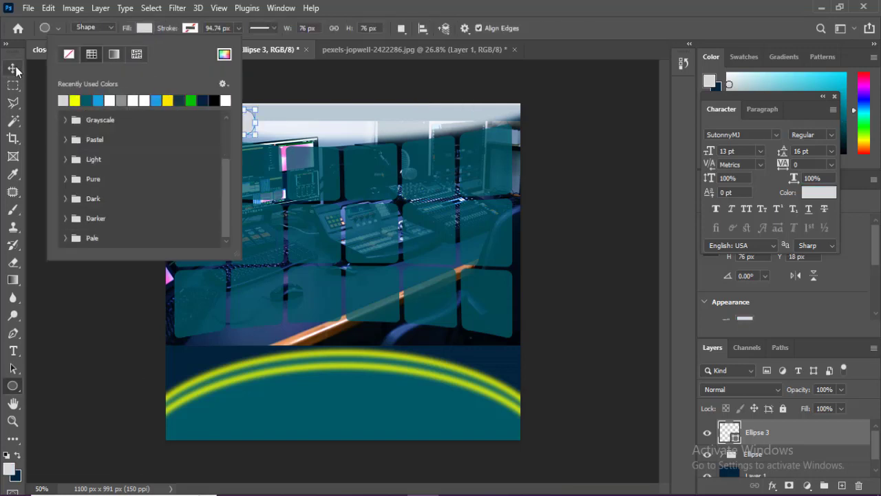
pyautogui.click(13, 68)
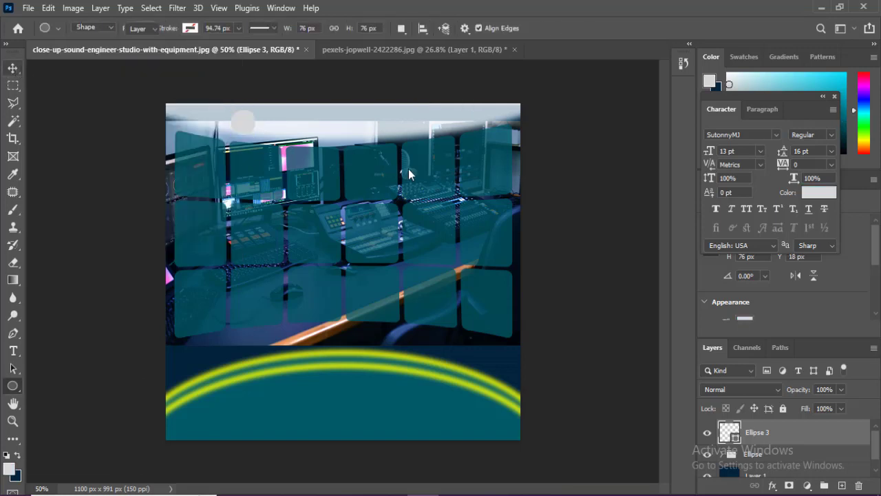
# Step: Apply a 12.5 px Gaussian Blur to the circle as a smart object and spread three copies along the ceiling
pyautogui.click(176, 9)
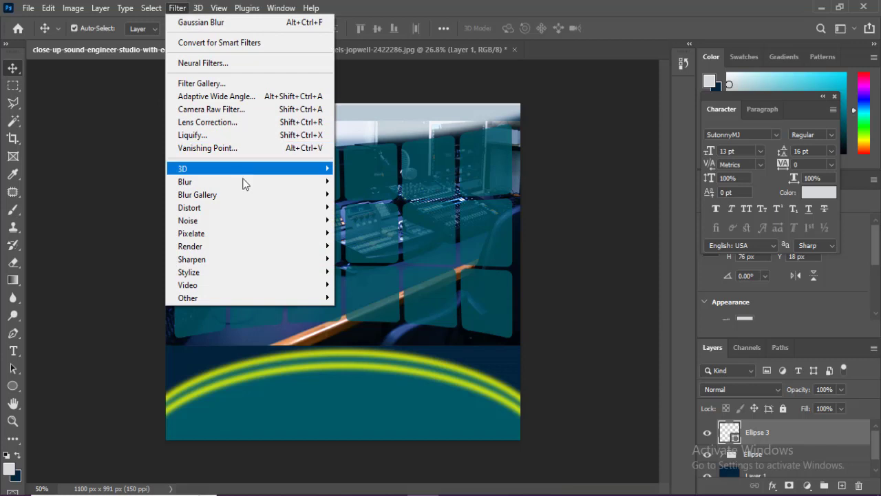
pyautogui.moveTo(244, 181)
pyautogui.click(358, 246)
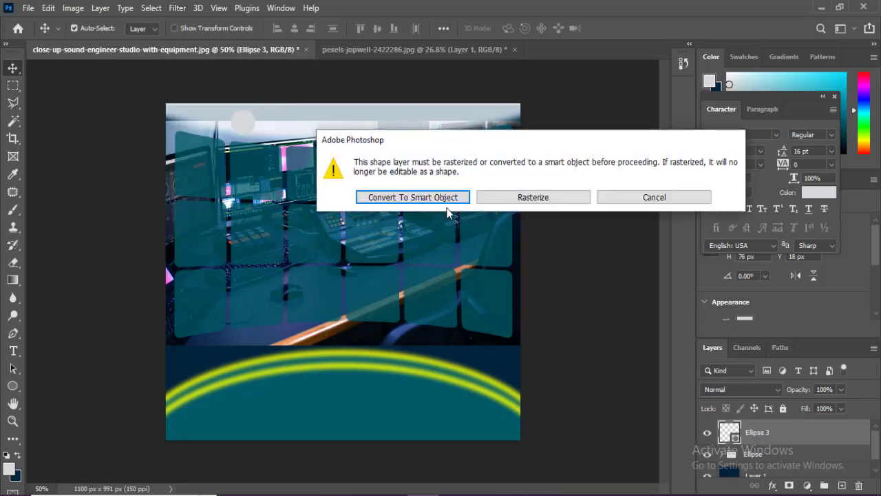
pyautogui.click(452, 201)
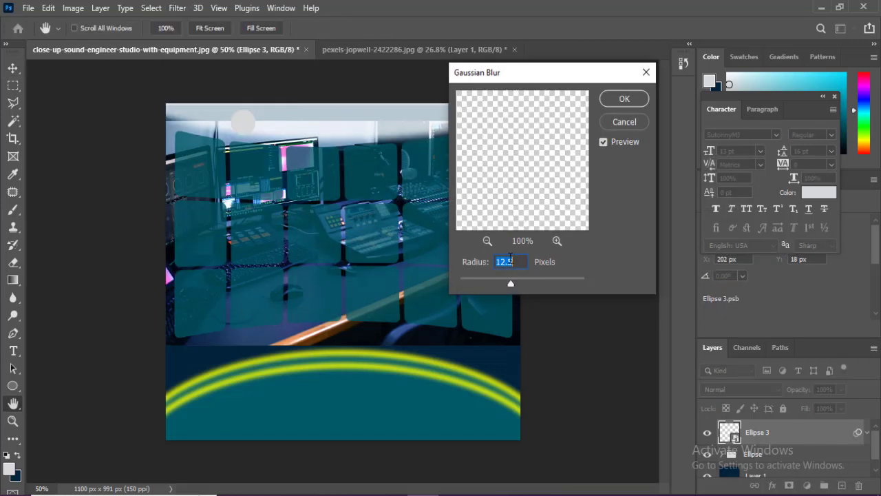
pyautogui.click(623, 98)
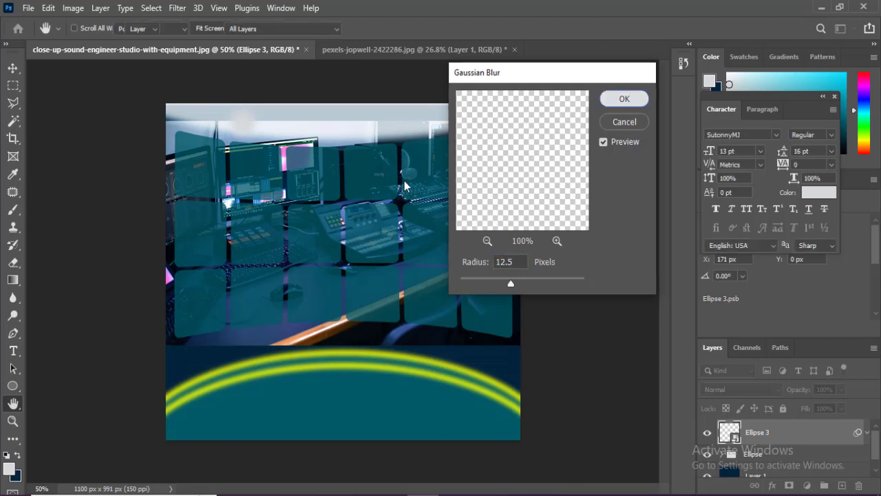
pyautogui.moveTo(243, 126); pyautogui.dragTo(572, 144)
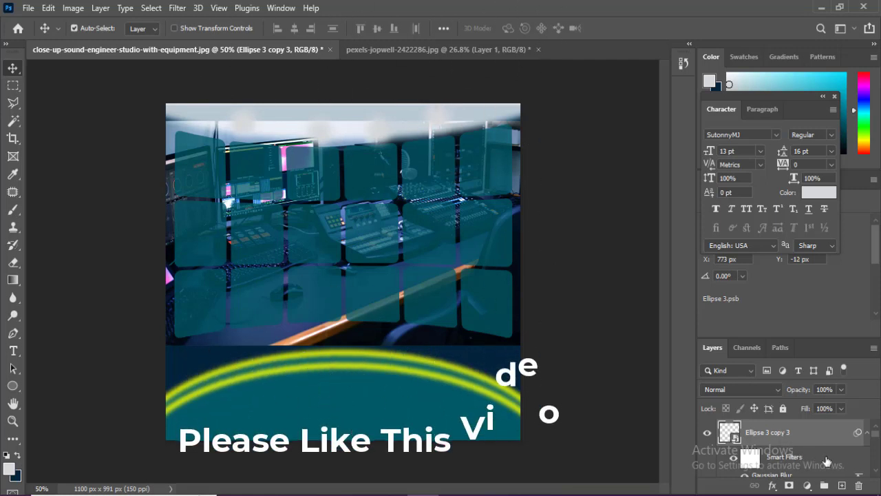
# Step: On a new layer, outline a narrow light beam widening downward from the first blurred circle with the Polygonal Lasso
pyautogui.click(841, 485)
pyautogui.click(13, 105)
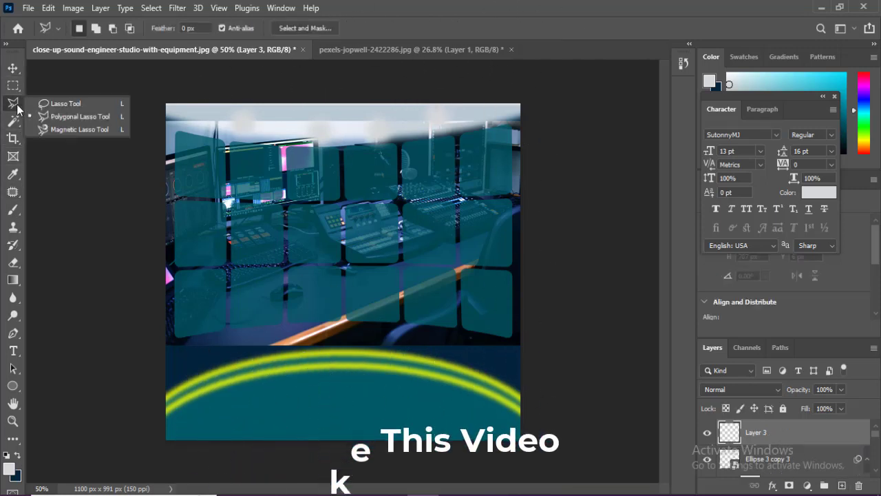
pyautogui.click(69, 117)
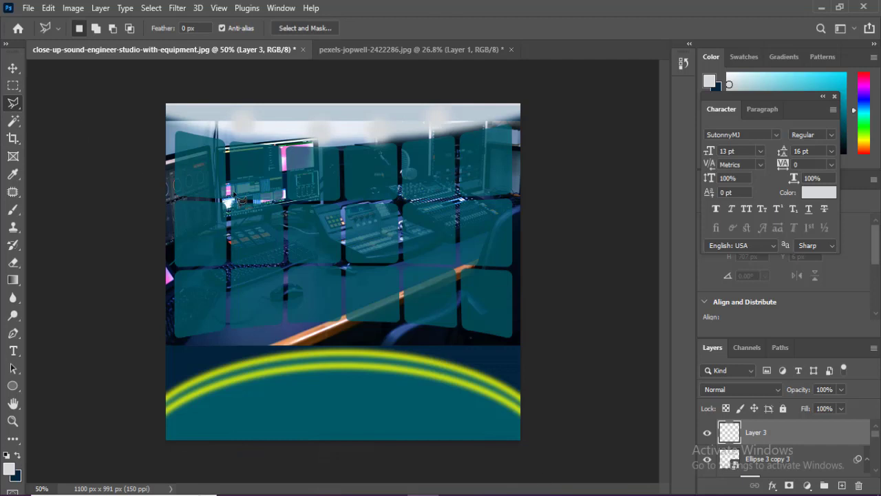
pyautogui.click(234, 127)
pyautogui.click(210, 329)
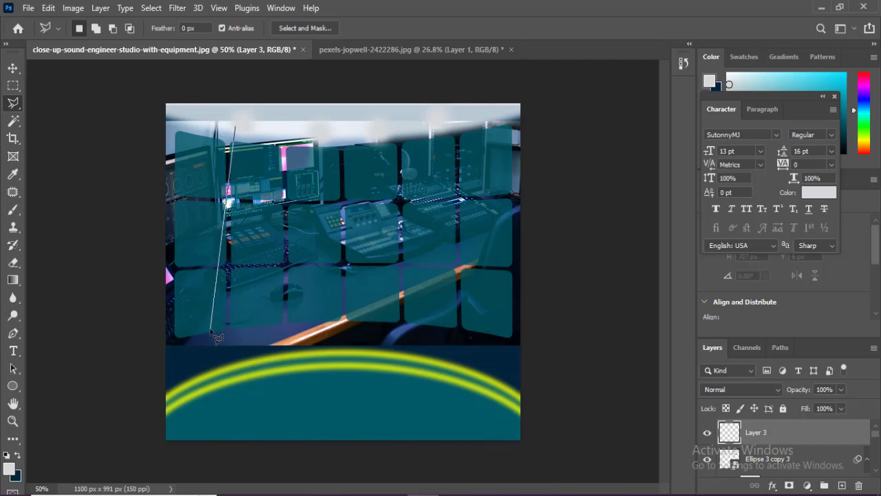
pyautogui.click(270, 328)
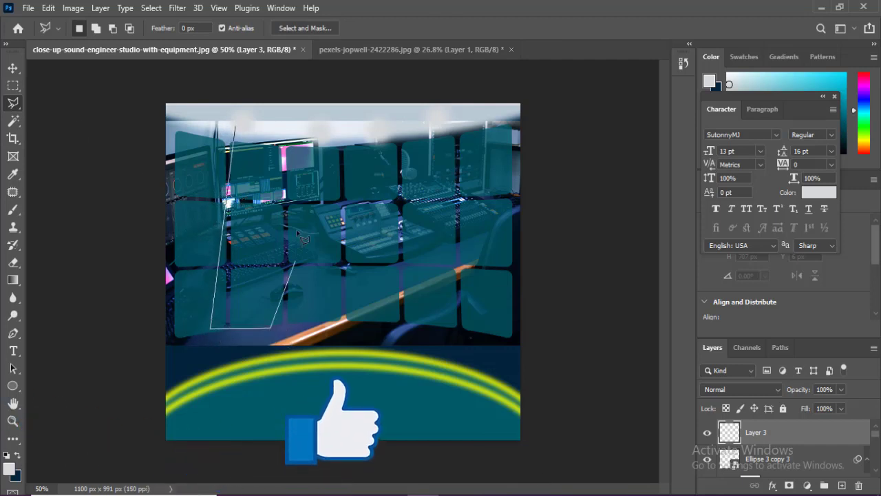
pyautogui.click(247, 133)
# Step: Fill the beam selection with a light grey to transparent gradient that fades out from the circle downward
pyautogui.press('g')
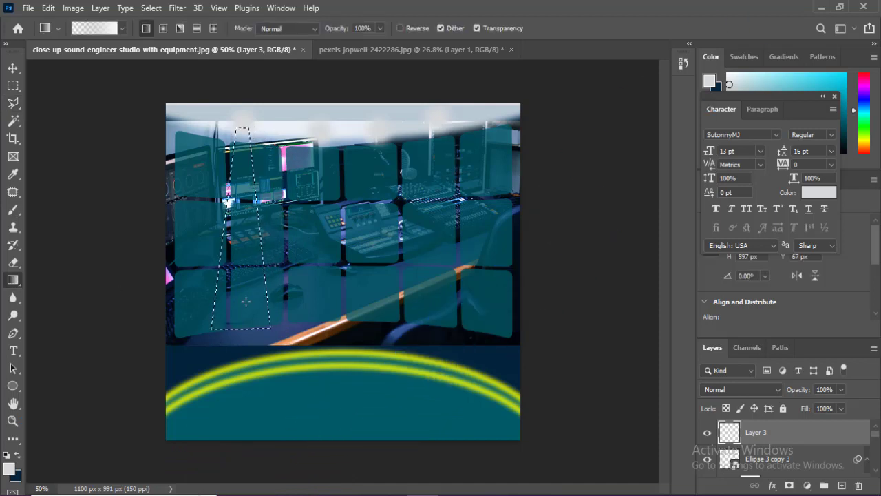
pyautogui.moveTo(241, 305)
pyautogui.mouseDown()
pyautogui.moveTo(239, 328)
pyautogui.moveTo(243, 131)
pyautogui.mouseUp()
pyautogui.press('v')
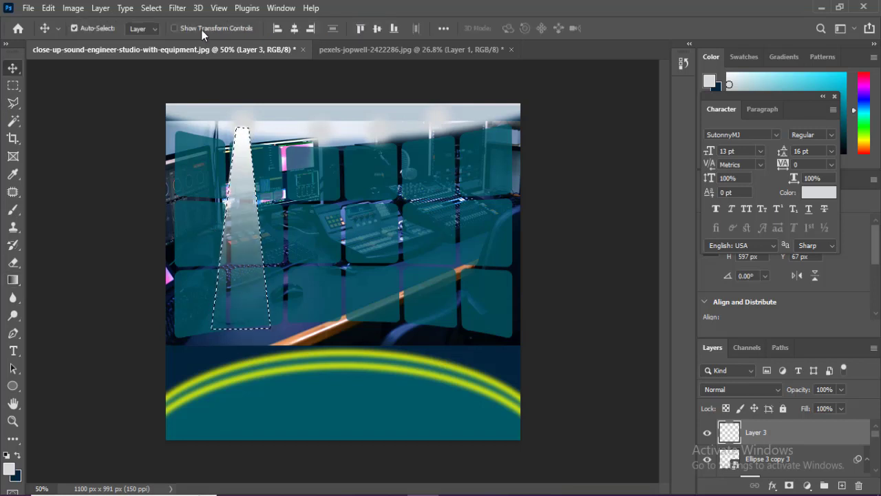
# Step: Apply a Gaussian Blur with a 55.3 px radius inside the beam selection and clear the selection
pyautogui.click(177, 9)
pyautogui.moveTo(200, 181)
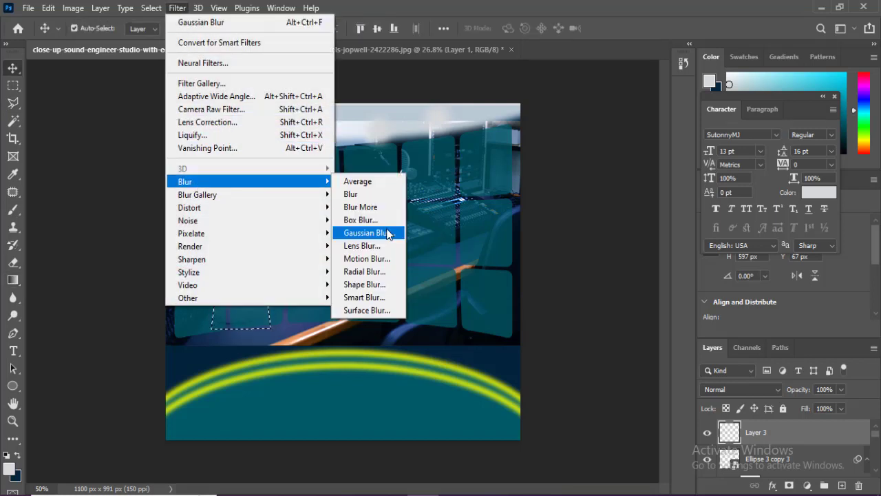
pyautogui.click(387, 230)
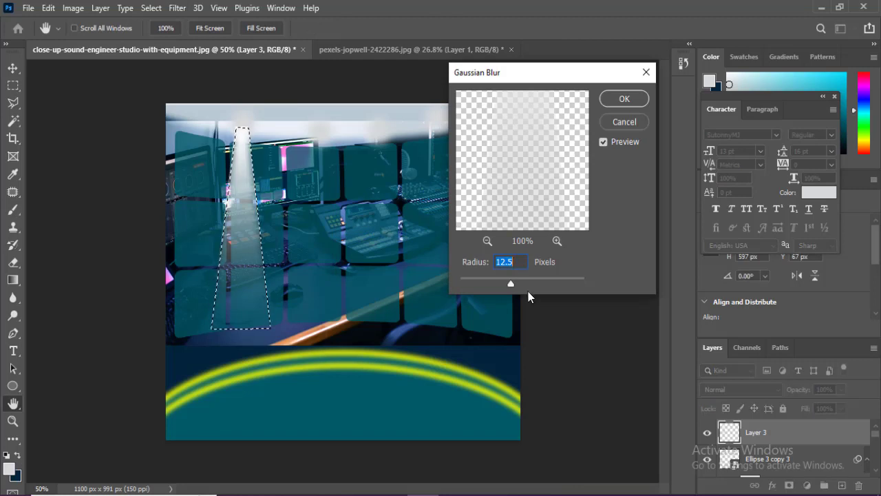
pyautogui.moveTo(523, 285); pyautogui.dragTo(528, 286)
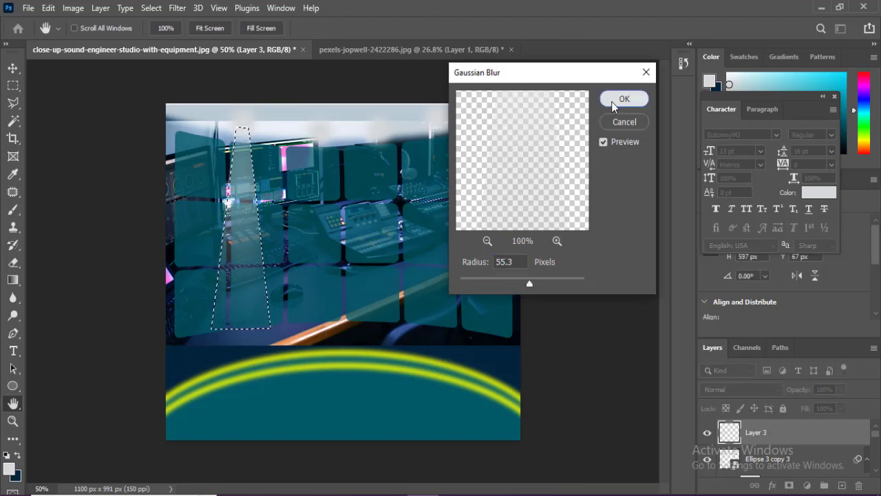
pyautogui.click(612, 101)
pyautogui.hotkey('ctrl', 'd')
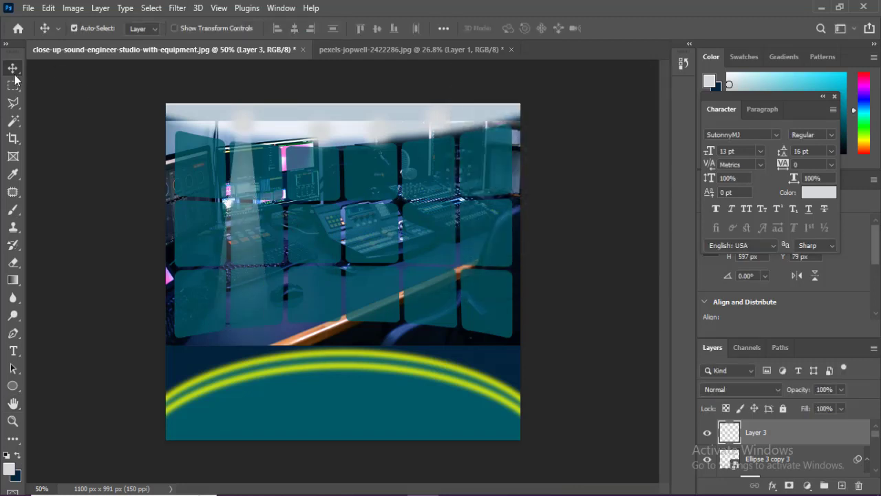
# Step: Duplicate the light beam three times, placing one copy beneath each of the other blurred circles
pyautogui.moveTo(252, 259); pyautogui.dragTo(331, 267)
pyautogui.moveTo(321, 292); pyautogui.dragTo(380, 292)
pyautogui.moveTo(370, 292); pyautogui.dragTo(430, 283)
pyautogui.scroll(1, 521, 342)
pyautogui.hotkey('ctrl', 'z')
pyautogui.scroll(-1, 764, 440)
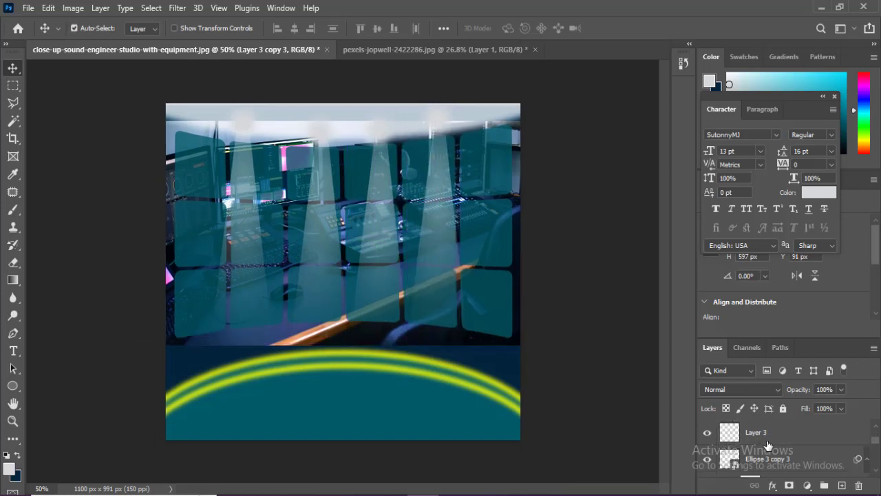
# Step: Select the light beam layers together and lower their opacity to 65%
pyautogui.click(770, 434)
pyautogui.moveTo(841, 389); pyautogui.dragTo(821, 395)
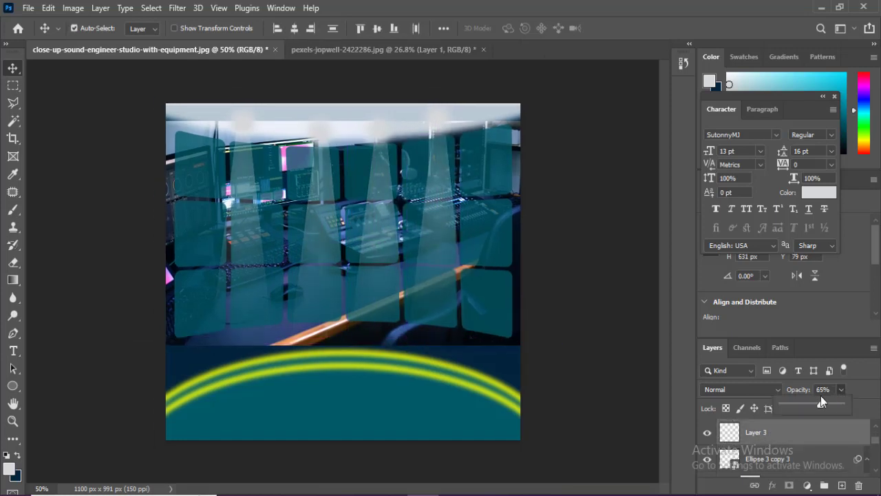
pyautogui.hotkey('ctrl', 'j')
pyautogui.hotkey('ctrl', 'j')
# Step: Group the blurred circle and light beam layers and name the group Light
pyautogui.scroll(-5, 805, 432)
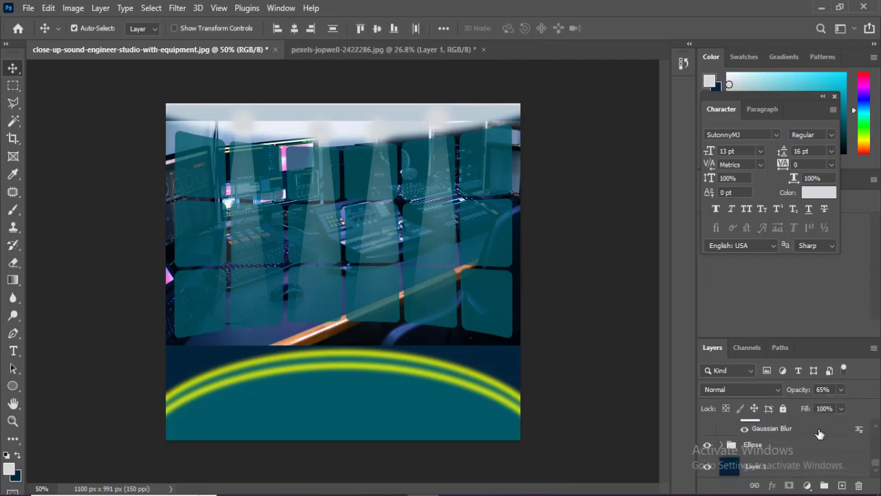
pyautogui.hotkey('ctrl', 'g')
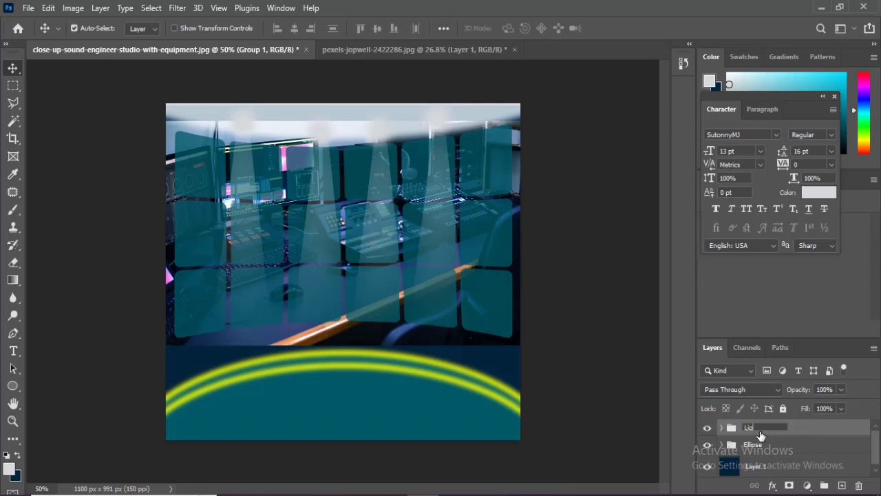
pyautogui.write('ht')
pyautogui.click(757, 445)
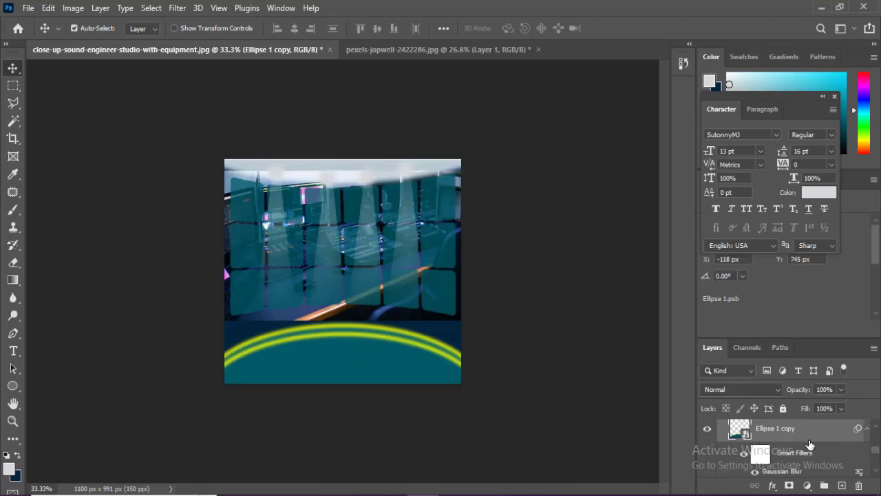
# Step: Select the two teal ellipse layers together and transform them into a flatter shape placed higher on the canvas
pyautogui.scroll(-1, 806, 448)
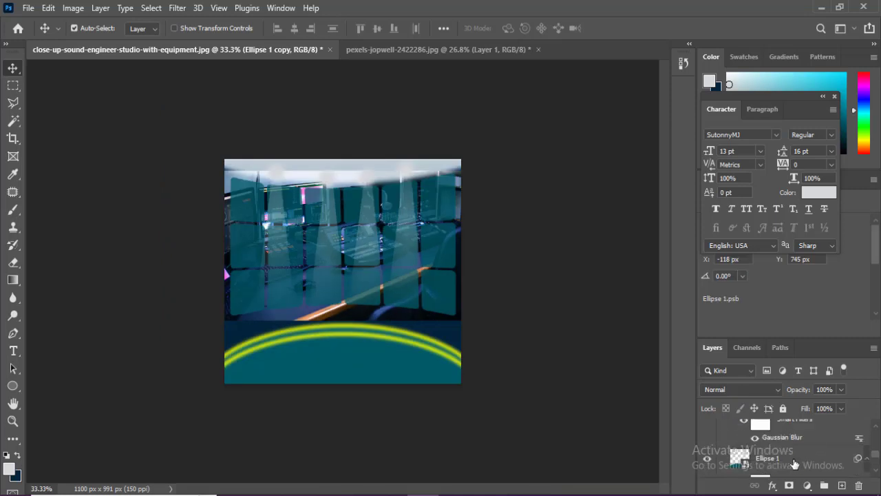
pyautogui.click(795, 463)
pyautogui.moveTo(354, 367); pyautogui.dragTo(388, 369)
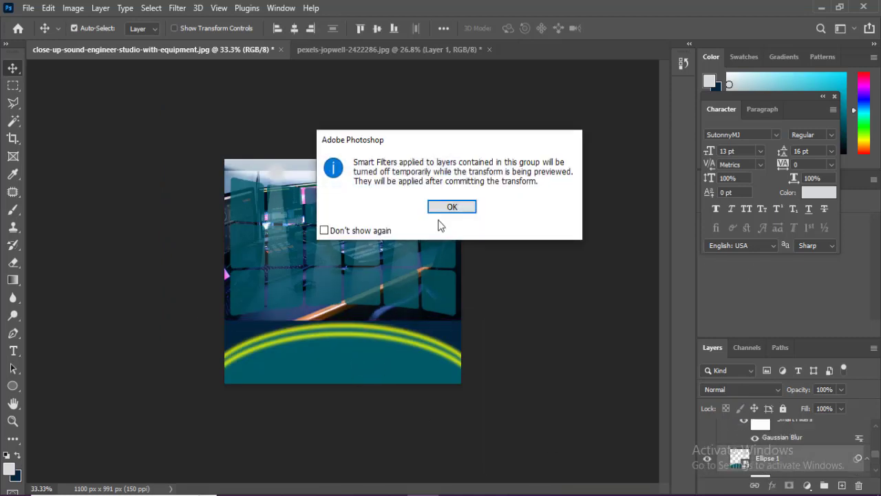
pyautogui.click(449, 207)
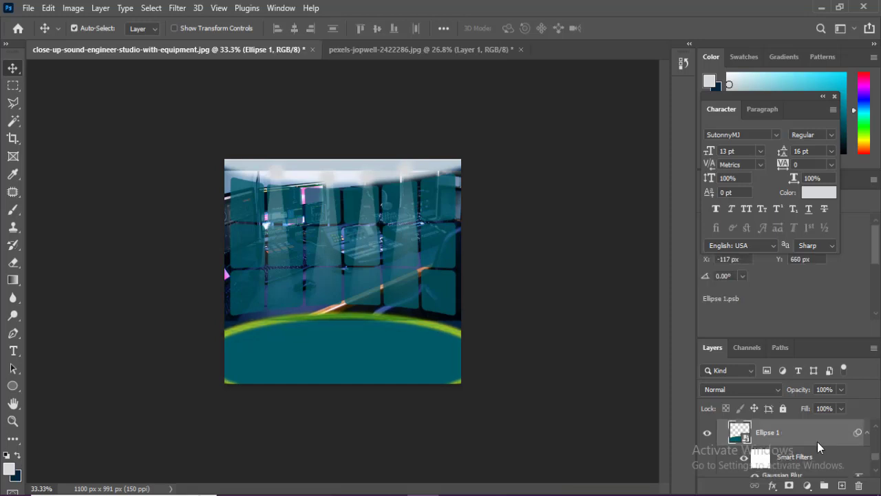
# Step: Nudge the Ellipse 1 layer up 15 px to a Y position of 645 px
pyautogui.press('Up')
pyautogui.press('Up')
pyautogui.press('Up')
pyautogui.press('Up')
pyautogui.press('Up')
pyautogui.press('Up')
pyautogui.press('Up')
pyautogui.press('Up')
pyautogui.press('Up')
pyautogui.press('Up')
pyautogui.press('Up')
pyautogui.press('Up')
pyautogui.press('Up')
pyautogui.press('Up')
pyautogui.press('Up')
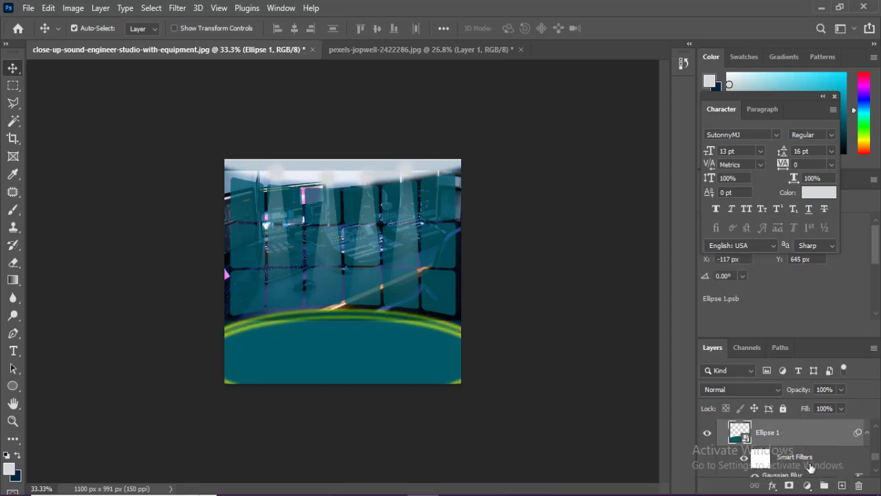
# Step: Place the Ellipse 1 copy layer at Y 681 px, leaving a gap between the two yellow ellipse edges
pyautogui.scroll(-2, 811, 468)
pyautogui.click(834, 469)
pyautogui.scroll(3, 817, 469)
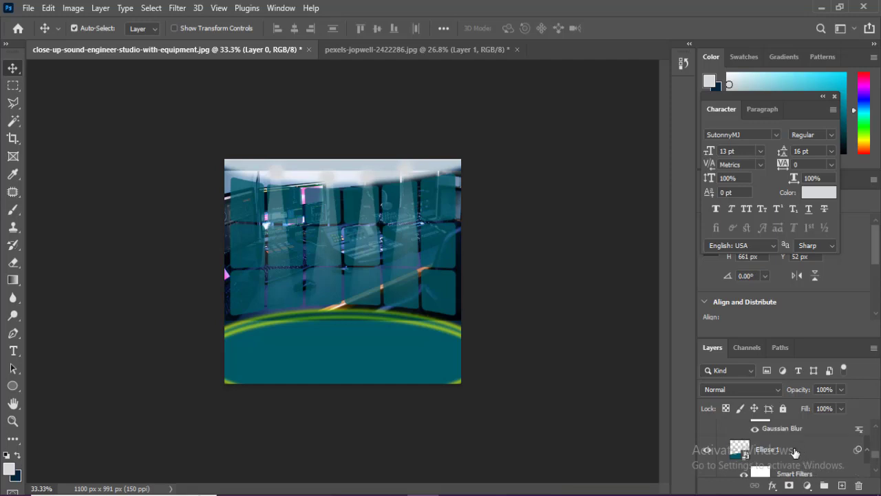
pyautogui.click(795, 452)
pyautogui.hotkey('ctrl', 'j')
pyautogui.hotkey('ctrl', '0')
pyautogui.hotkey('ctrl', '-')
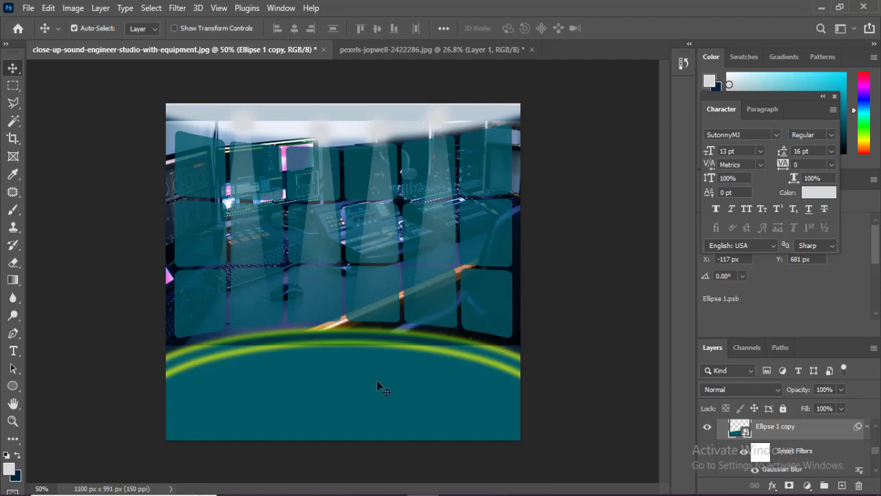
# Step: Bring the laptop lid cutout from pexels-jopwell-2422286.jpg into the studio banner and place it near the bottom centre of the teal ellipse
pyautogui.click(396, 52)
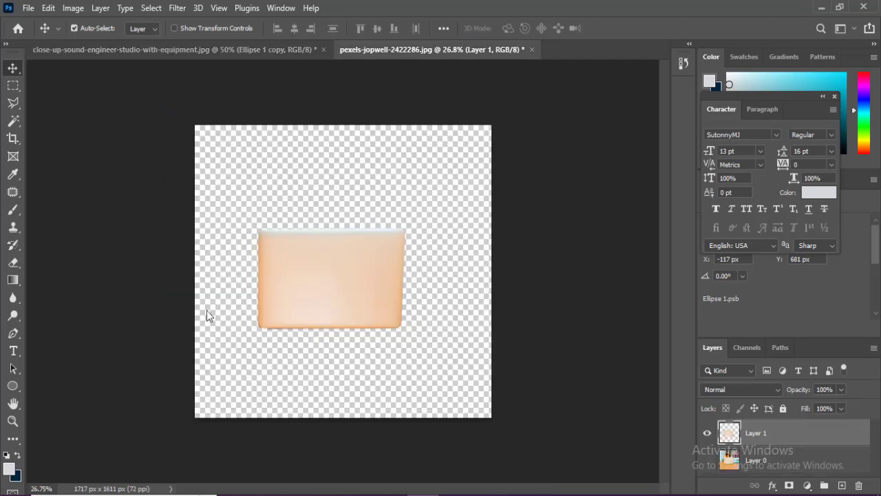
pyautogui.moveTo(356, 299); pyautogui.dragTo(188, 56)
pyautogui.moveTo(325, 423); pyautogui.dragTo(365, 410)
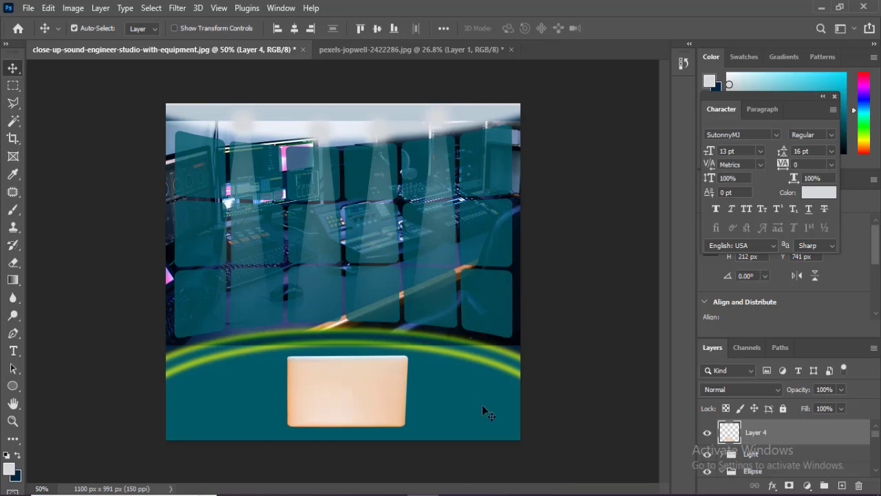
pyautogui.press('ctrl')
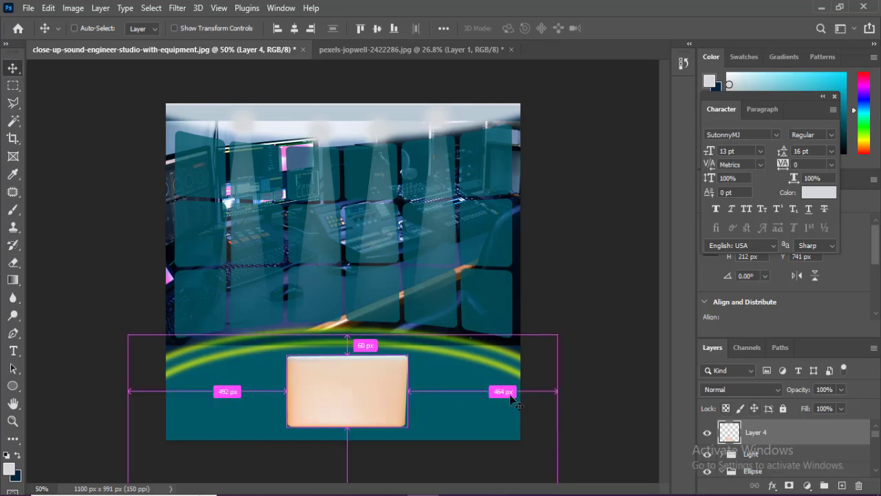
# Step: Recolour the laptop lid to a mint green with Levels by lowering the Red channel's white output level
pyautogui.hotkey('ctrl', 'l')
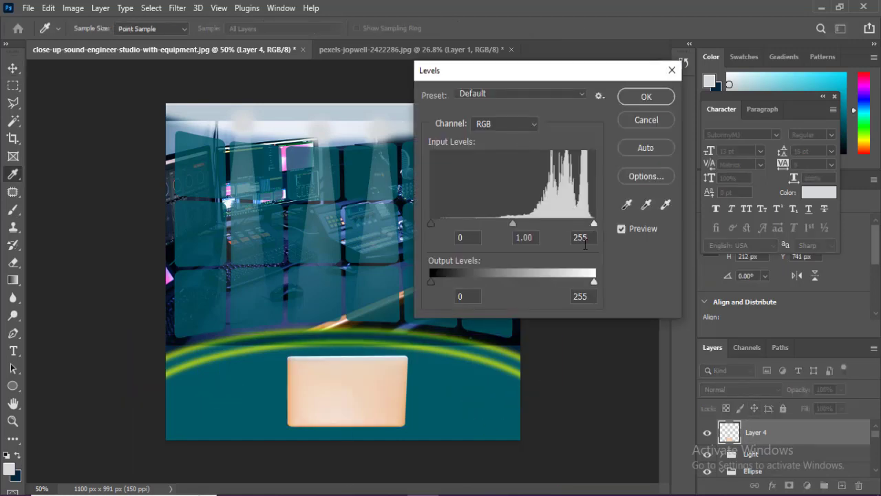
pyautogui.click(507, 123)
pyautogui.click(500, 159)
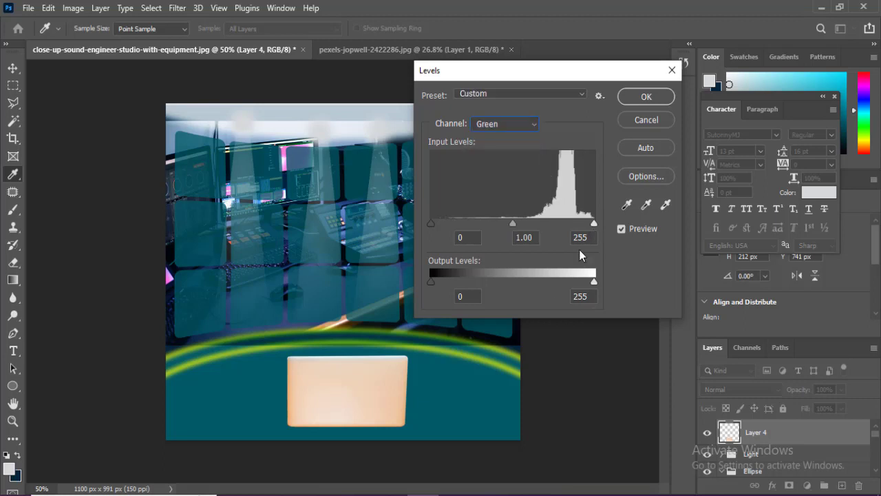
pyautogui.click(537, 126)
pyautogui.click(482, 147)
pyautogui.moveTo(593, 282); pyautogui.dragTo(524, 281)
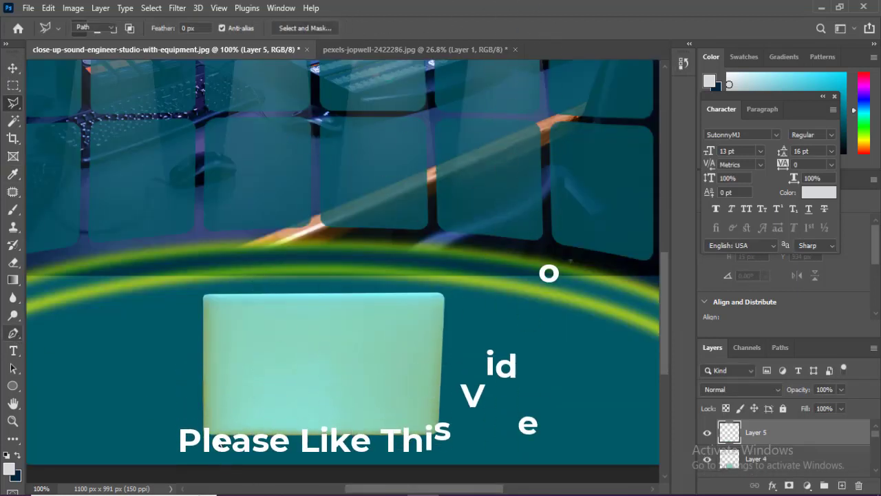
# Step: Draw a small curved shadow shape with the Pen tool at the laptop's lower-left corner and convert it to a selection
pyautogui.rightClick(13, 333)
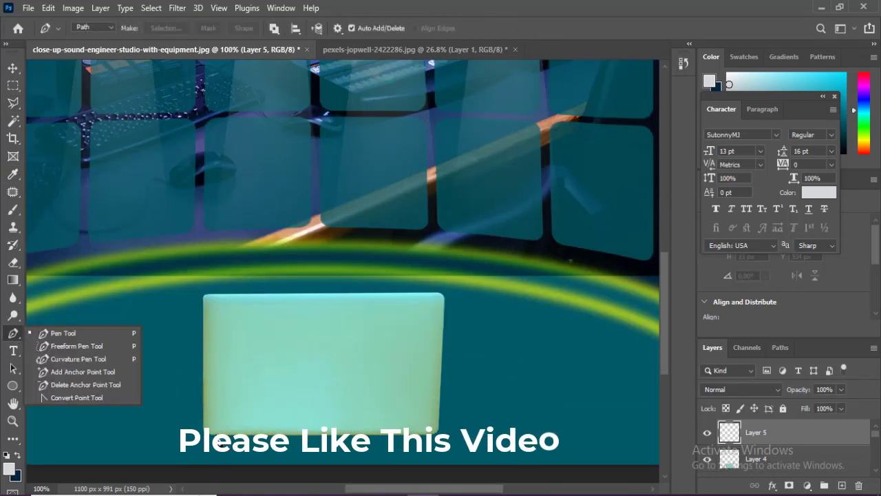
pyautogui.click(215, 436)
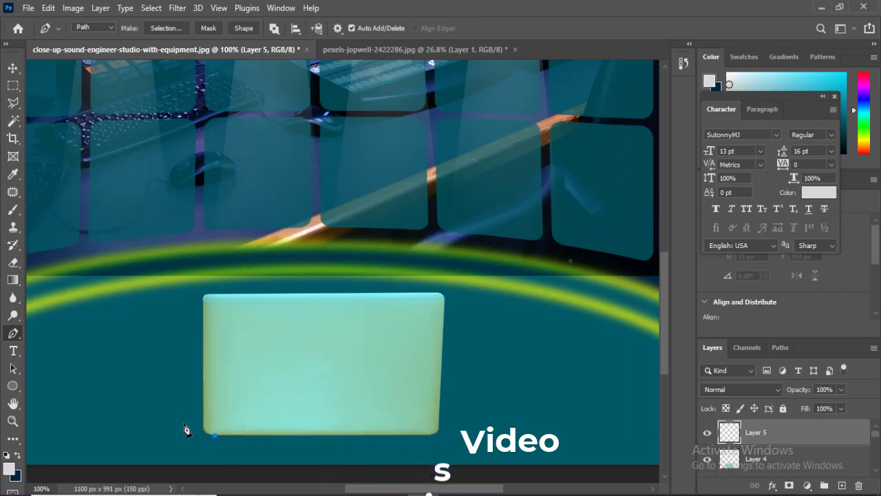
pyautogui.moveTo(184, 423); pyautogui.dragTo(167, 412)
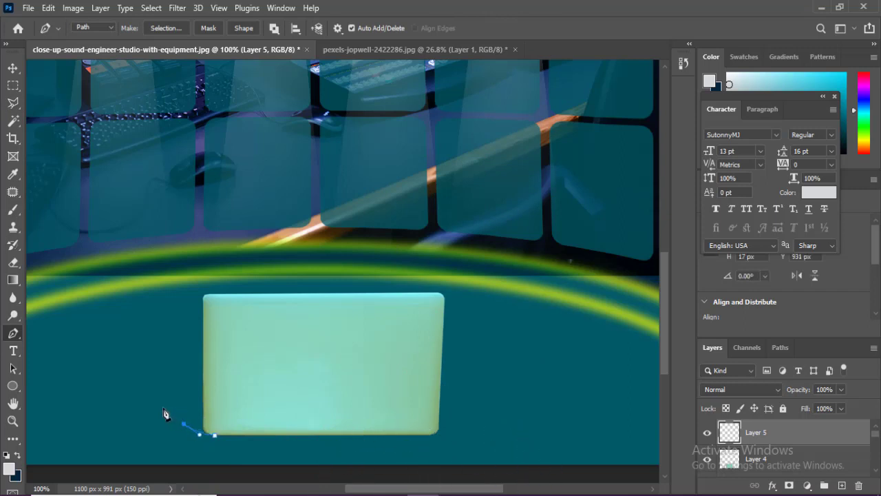
pyautogui.click(203, 404)
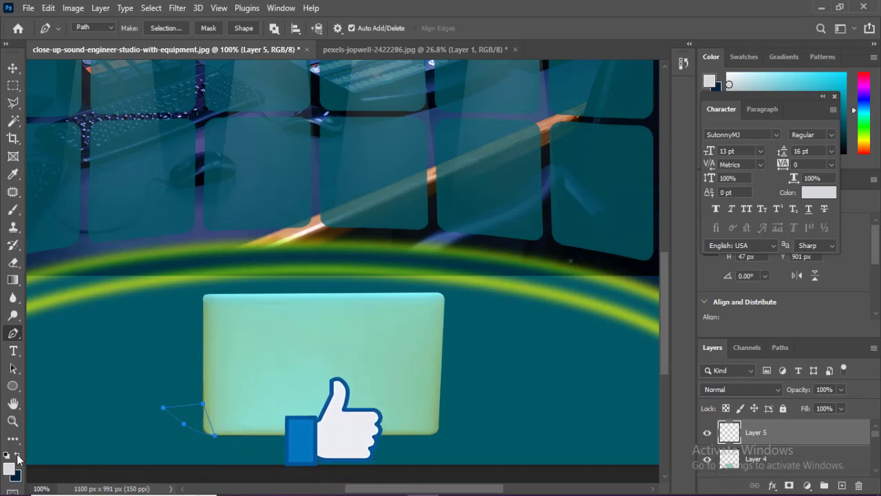
pyautogui.hotkey('ctrl', 'Return')
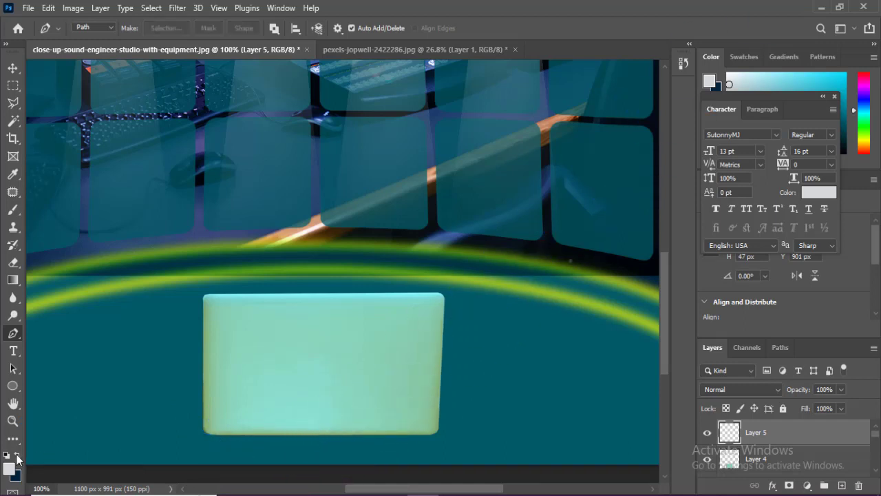
# Step: Fill the shadow selection with black on Layer 5, deselect it, and move that layer below the laptop's Layer 4
pyautogui.click(6, 457)
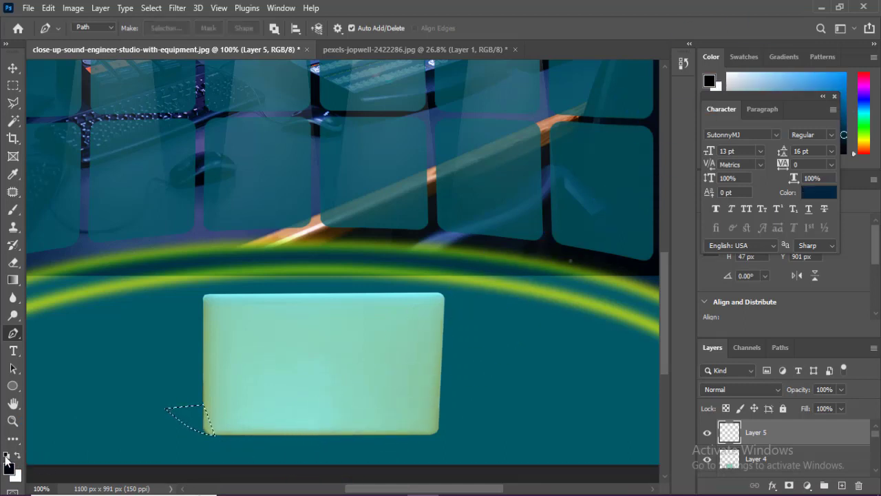
pyautogui.press('x')
pyautogui.hotkey('ctrl', 'BackSpace')
pyautogui.hotkey('ctrl', 'd')
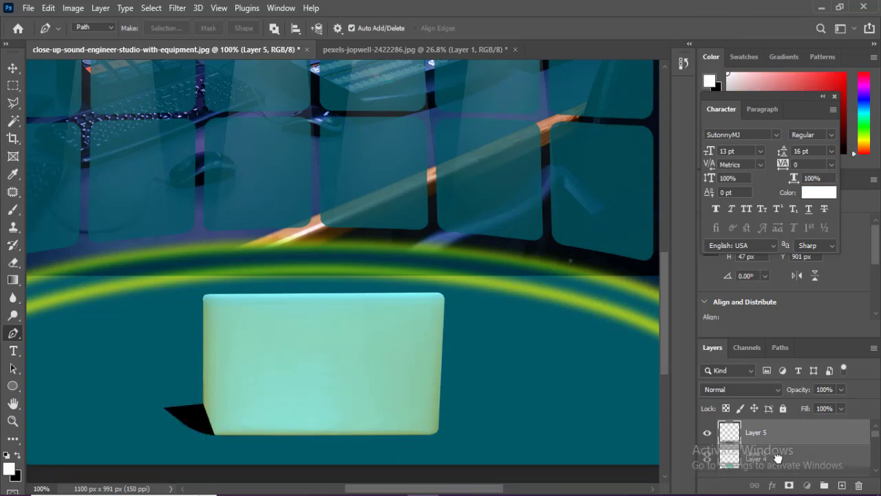
pyautogui.moveTo(778, 458); pyautogui.dragTo(779, 462)
# Step: Apply a Gaussian Blur with a 4.5 px radius to the laptop's shadow
pyautogui.press('v')
pyautogui.click(177, 8)
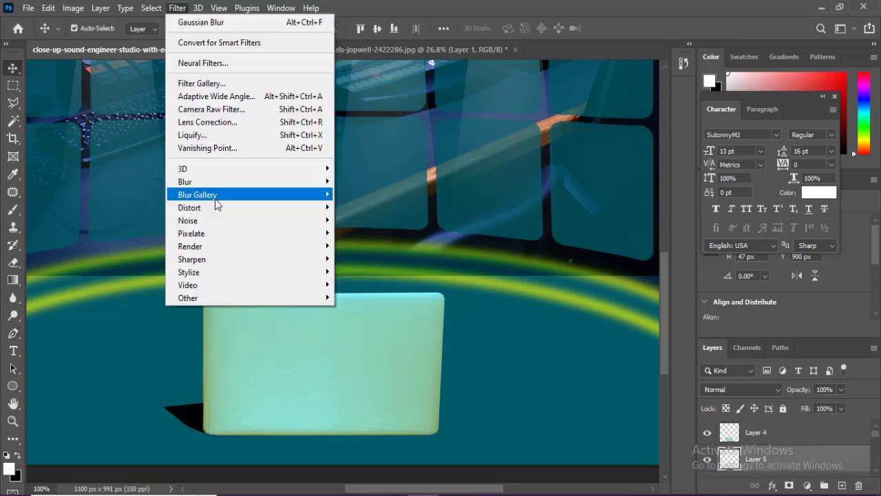
pyautogui.moveTo(285, 183)
pyautogui.click(369, 233)
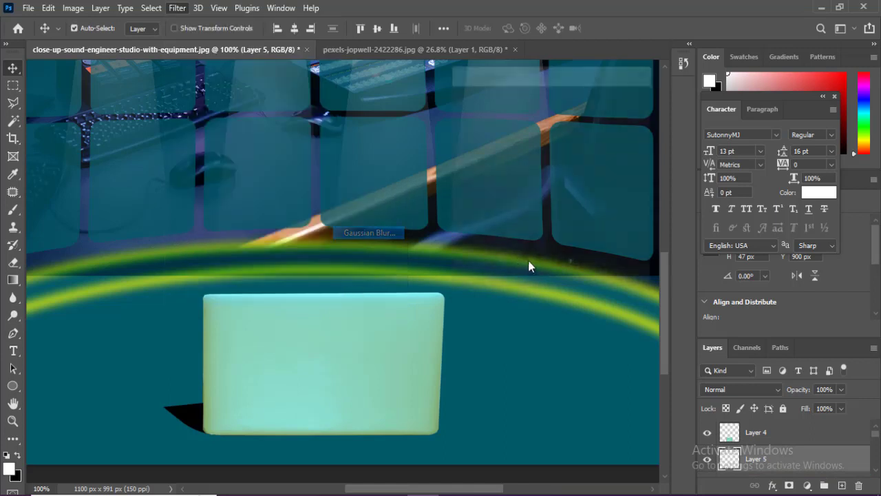
pyautogui.moveTo(524, 285); pyautogui.dragTo(489, 282)
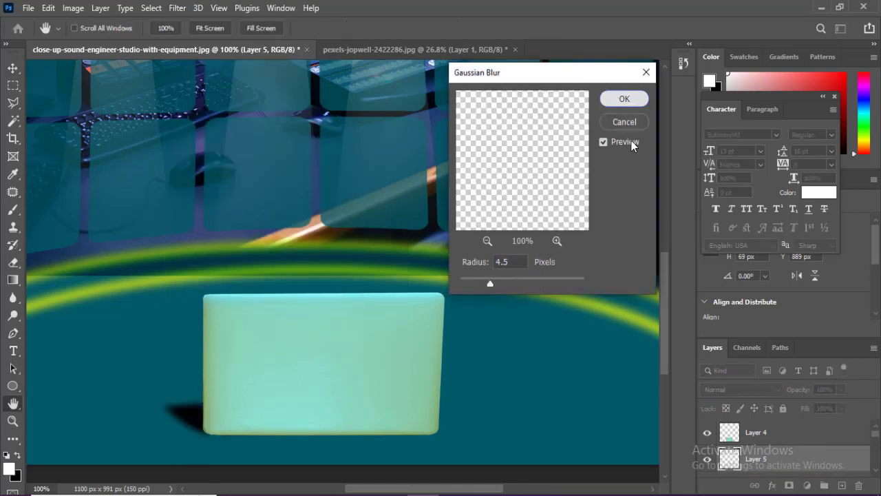
pyautogui.click(624, 99)
# Step: Lower the opacity of the laptop's shadow layer to 38%
pyautogui.click(841, 389)
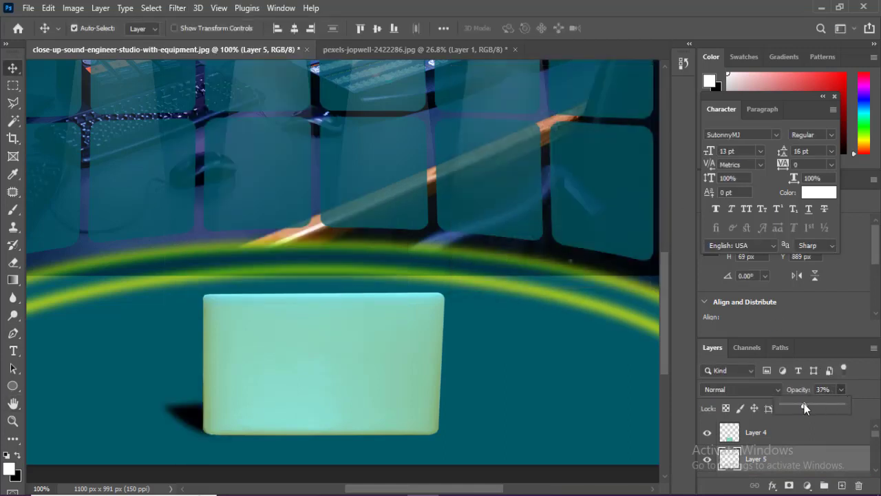
pyautogui.moveTo(805, 404); pyautogui.dragTo(806, 402)
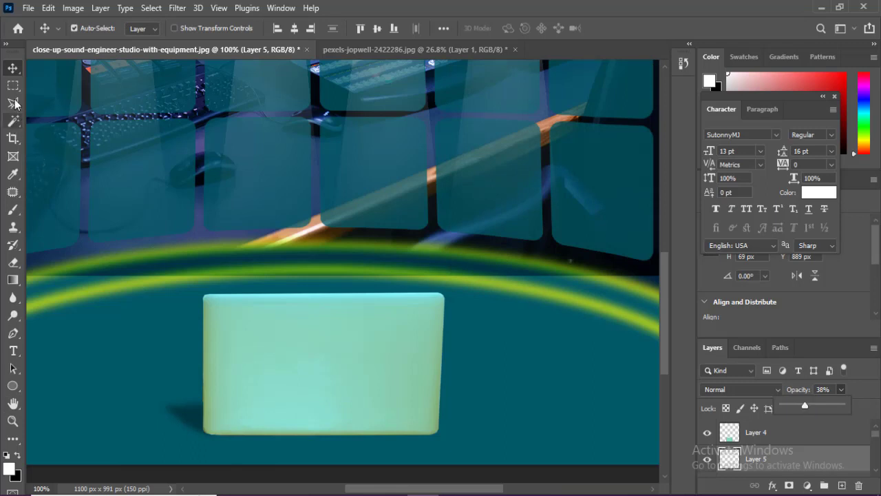
pyautogui.hotkey('ctrl', '-')
pyautogui.hotkey('ctrl', '-')
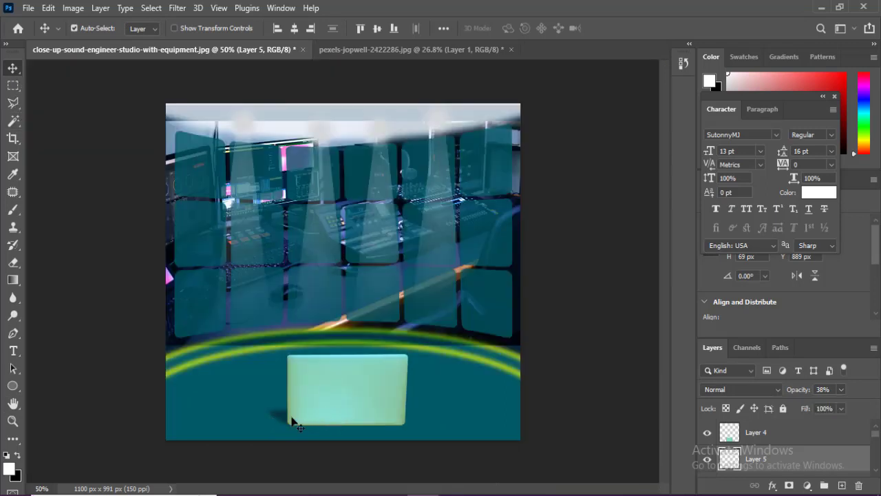
# Step: Duplicate the laptop's Layer 4 and move the original layer above its copy
pyautogui.click(337, 411)
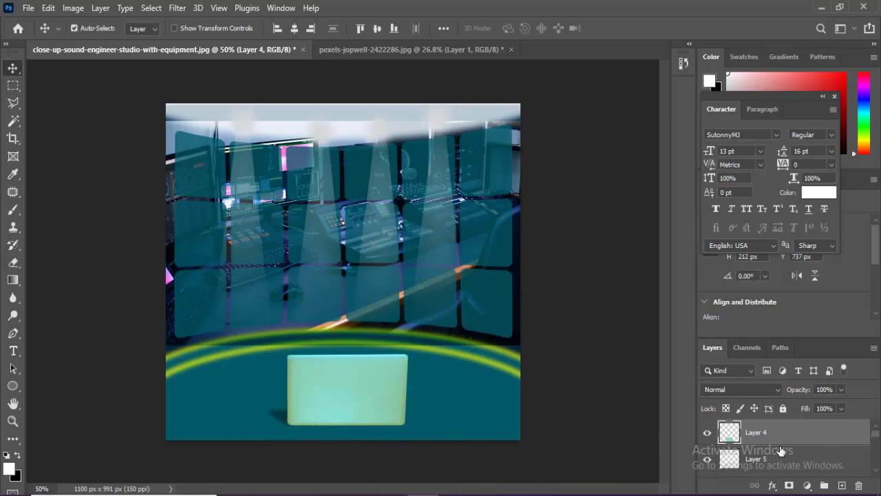
pyautogui.hotkey('ctrl', 'j')
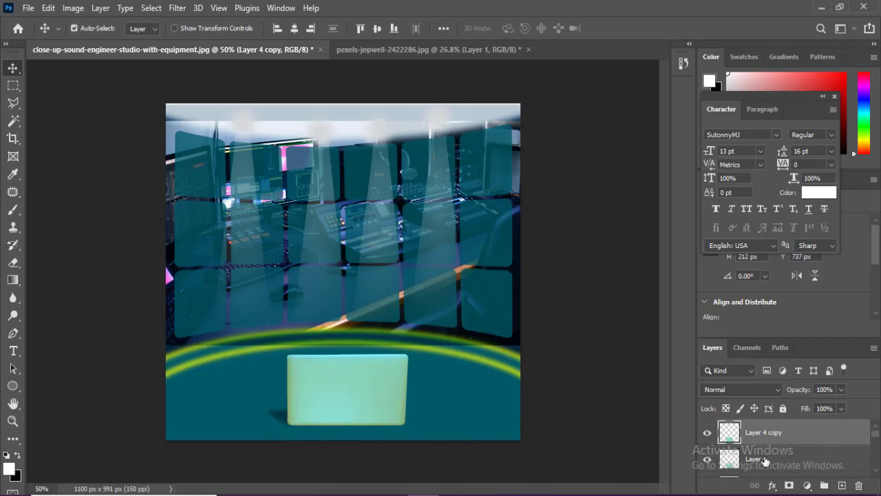
pyautogui.click(776, 461)
pyautogui.moveTo(776, 463); pyautogui.dragTo(777, 429)
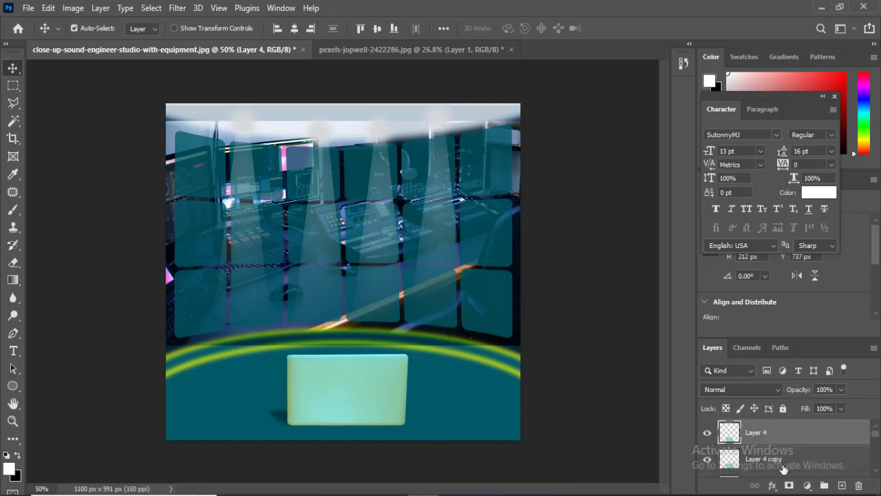
# Step: Turn Layer 4 upside down as a vertical mirror image and move it directly beneath the laptop as a reflection
pyautogui.hotkey('ctrl', 't')
pyautogui.rightClick(351, 394)
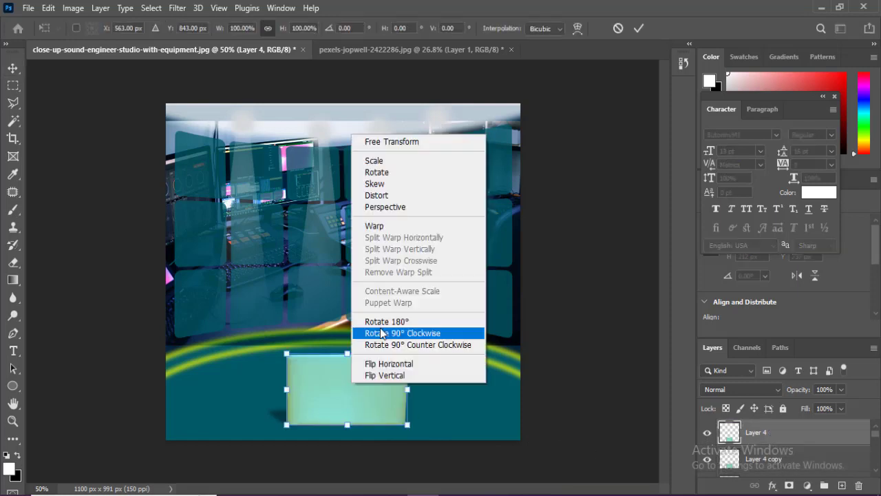
pyautogui.click(389, 322)
pyautogui.rightClick(371, 394)
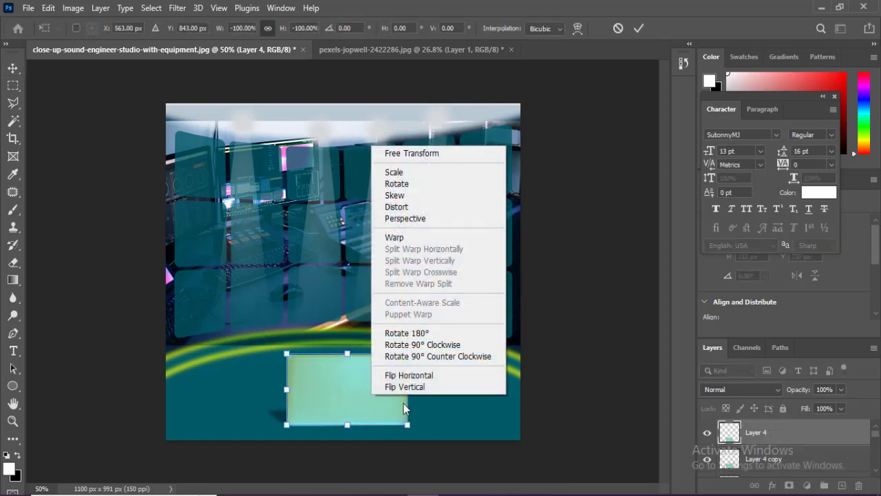
pyautogui.click(400, 375)
pyautogui.moveTo(354, 383); pyautogui.dragTo(358, 442)
pyautogui.press('Return')
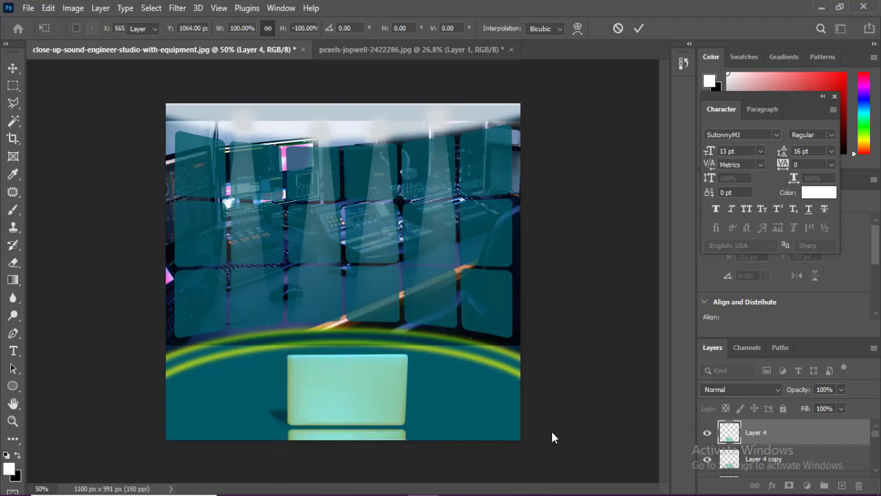
# Step: Fade the laptop's reflection downward with a gradient layer mask and lower its opacity to 84%
pyautogui.click(789, 485)
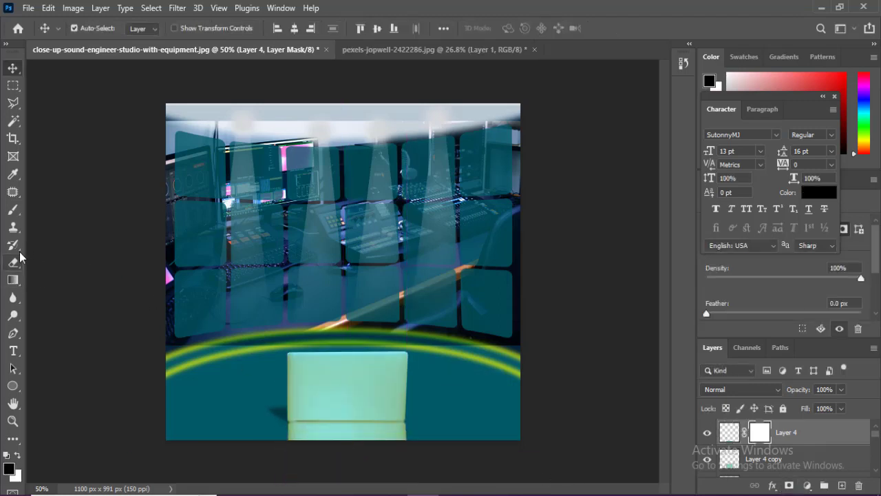
pyautogui.click(13, 281)
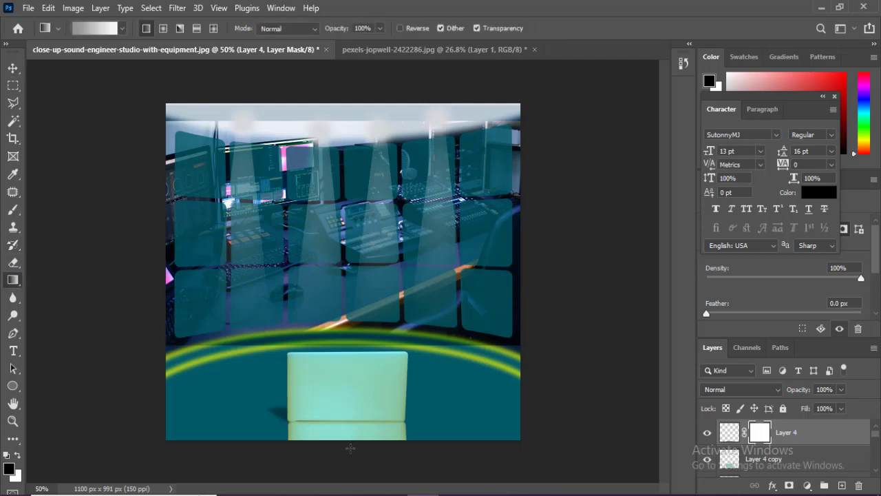
pyautogui.moveTo(350, 303); pyautogui.dragTo(350, 304)
pyautogui.press('v')
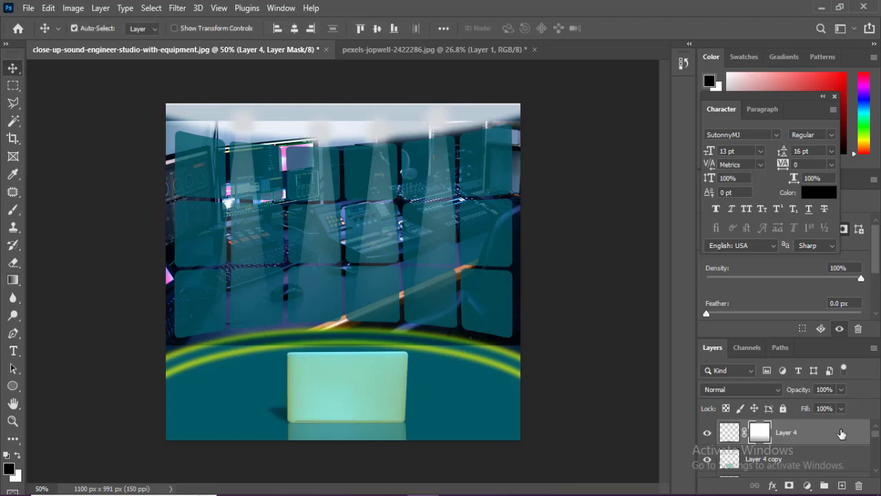
pyautogui.moveTo(841, 393); pyautogui.dragTo(834, 455)
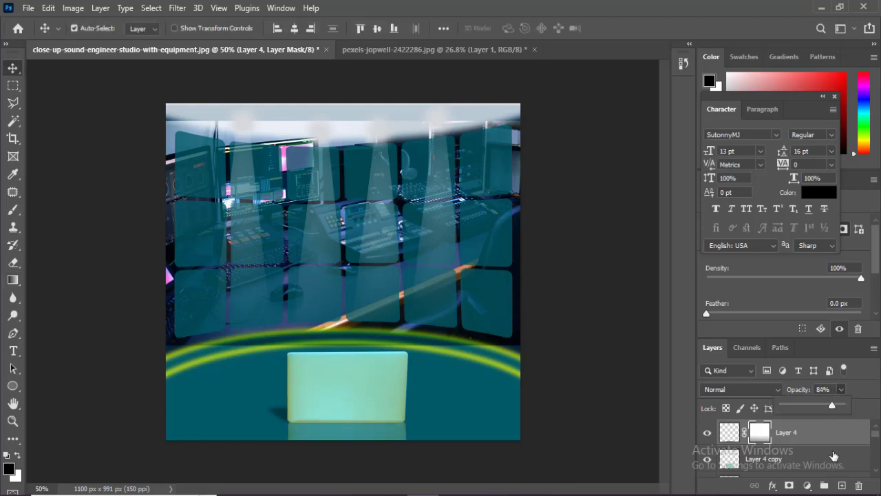
# Step: Add the text NEWS in Altone Trial, enlarge it to 26.26 pt and centre it on the laptop lid
pyautogui.click(15, 352)
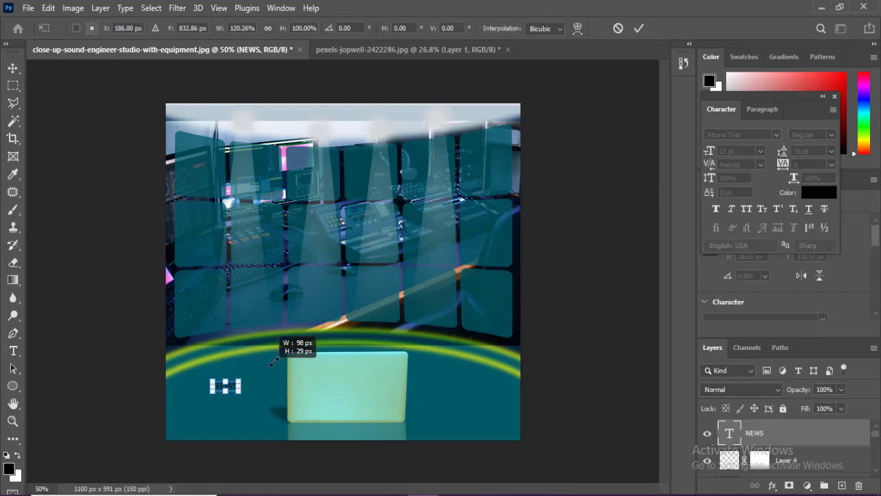
pyautogui.moveTo(276, 350); pyautogui.dragTo(298, 360)
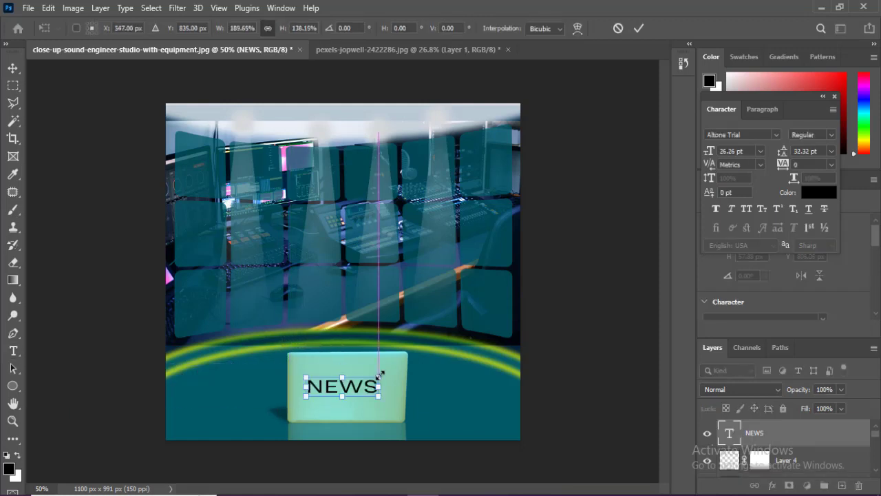
pyautogui.press('Right')
pyautogui.press('Right')
pyautogui.press('Right')
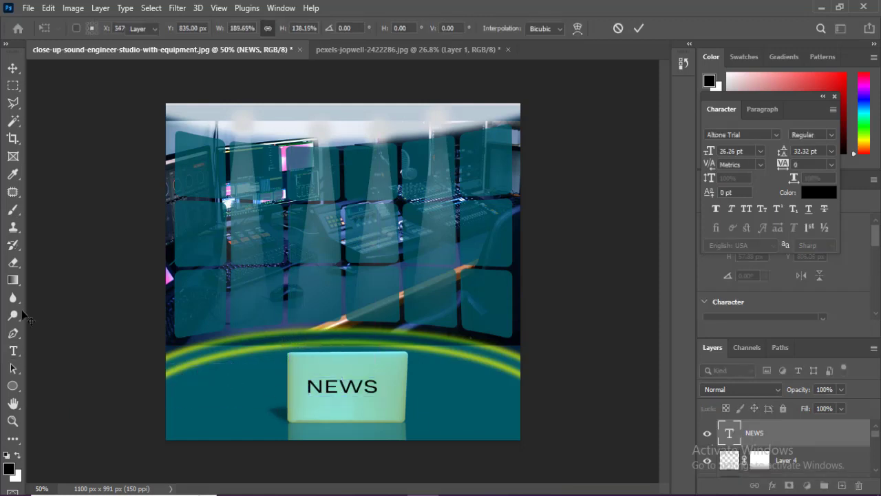
# Step: Make the NEWS text bold and recolour it dark blue with a hue of 198°
pyautogui.click(13, 68)
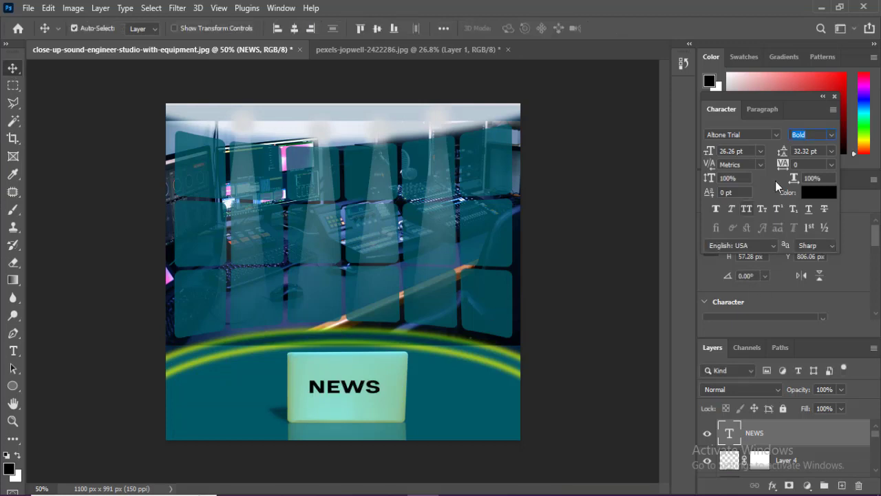
pyautogui.click(818, 192)
pyautogui.click(682, 173)
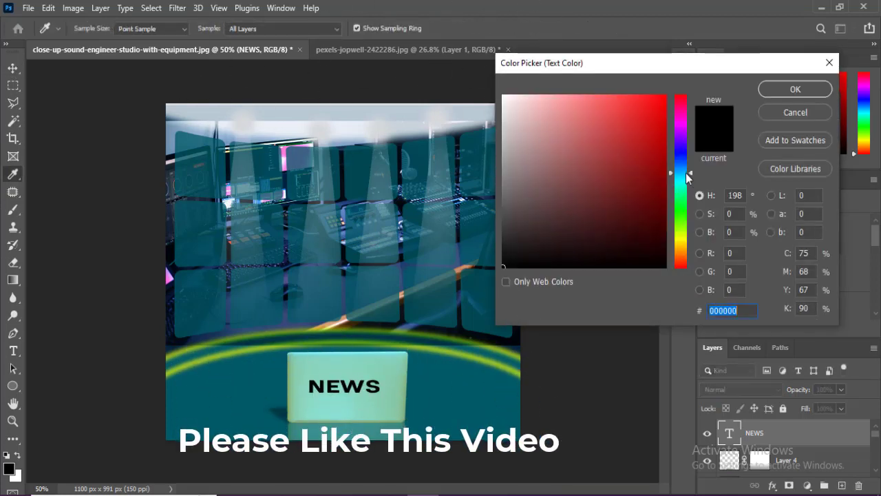
pyautogui.click(661, 205)
pyautogui.press('Return')
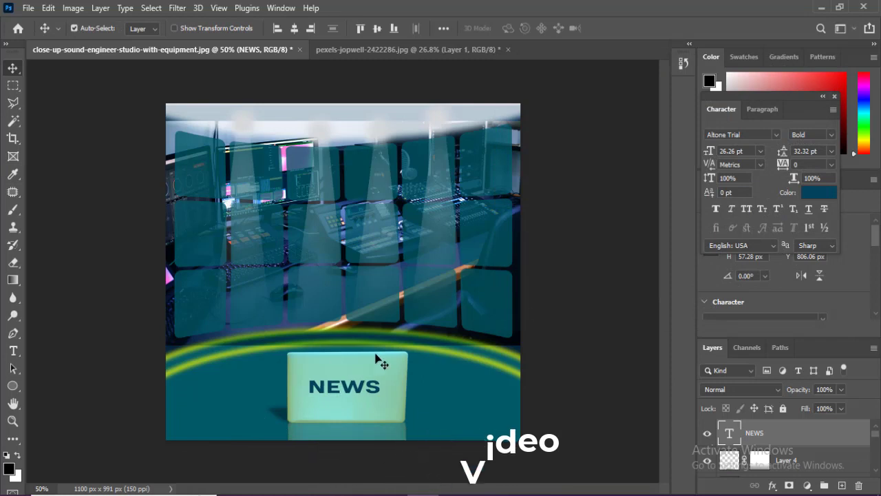
# Step: Hide the Laftop, Light and Ellipse groups and show them again one by one to check their contents
pyautogui.hotkey('ctrl', '-')
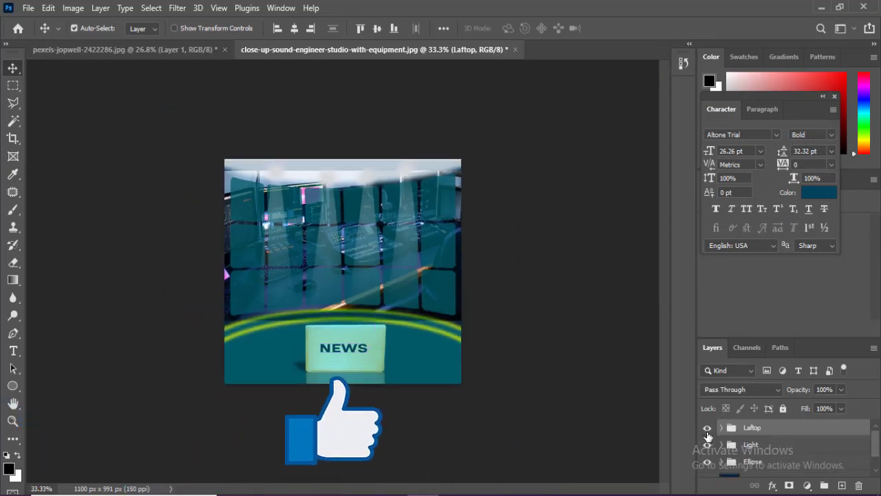
pyautogui.click(708, 429)
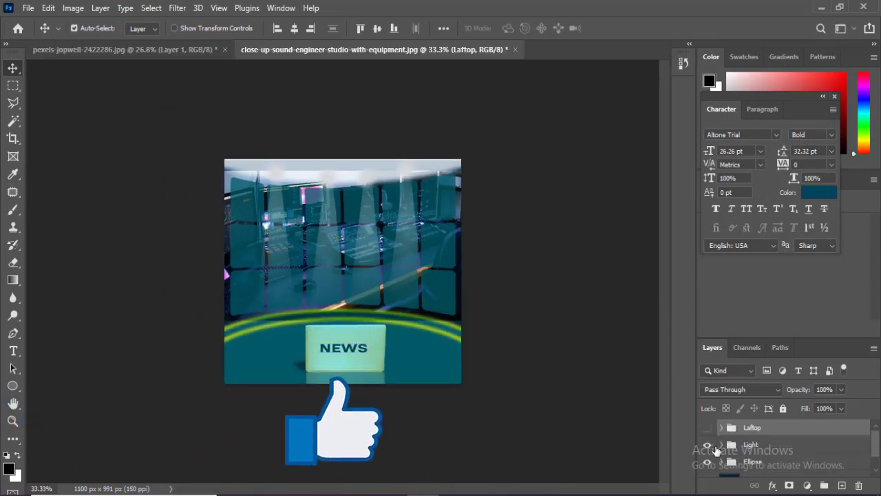
pyautogui.click(708, 445)
pyautogui.click(708, 462)
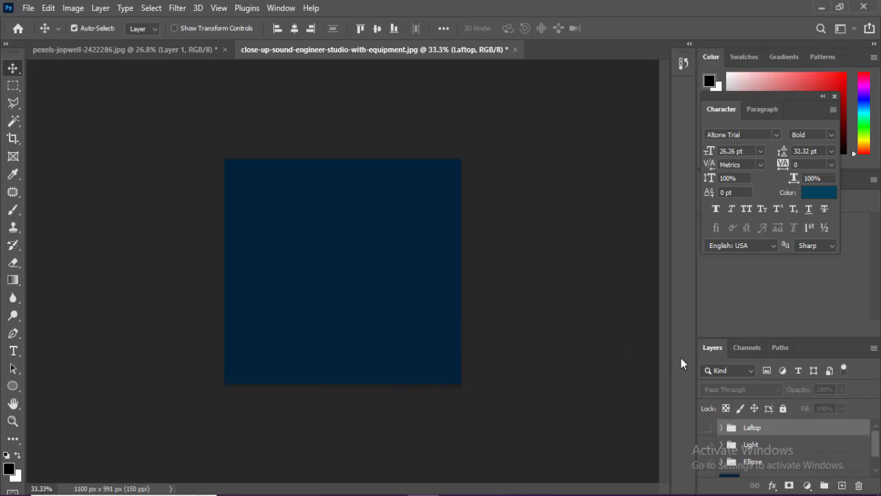
pyautogui.click(708, 446)
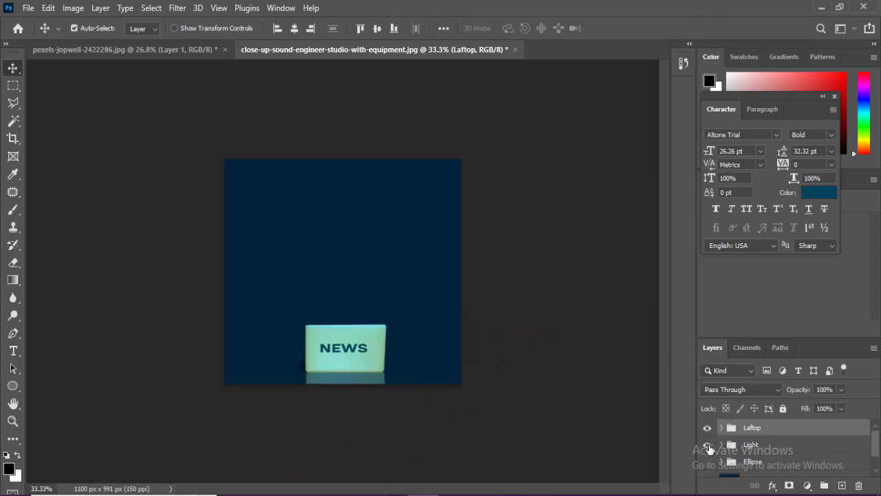
pyautogui.click(708, 463)
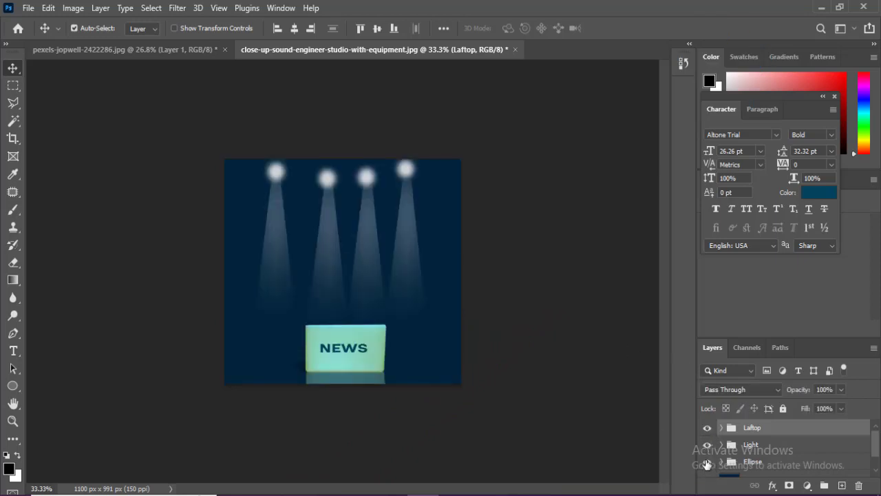
pyautogui.click(707, 462)
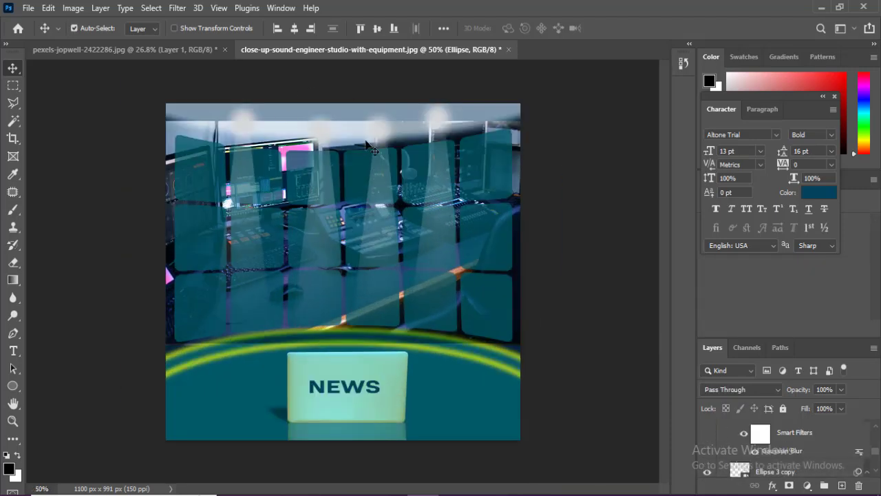
# Step: Inspect the Ellipse group by browsing its layers and toggling its visibility off and on, and select the Light group
pyautogui.scroll(-2, 766, 442)
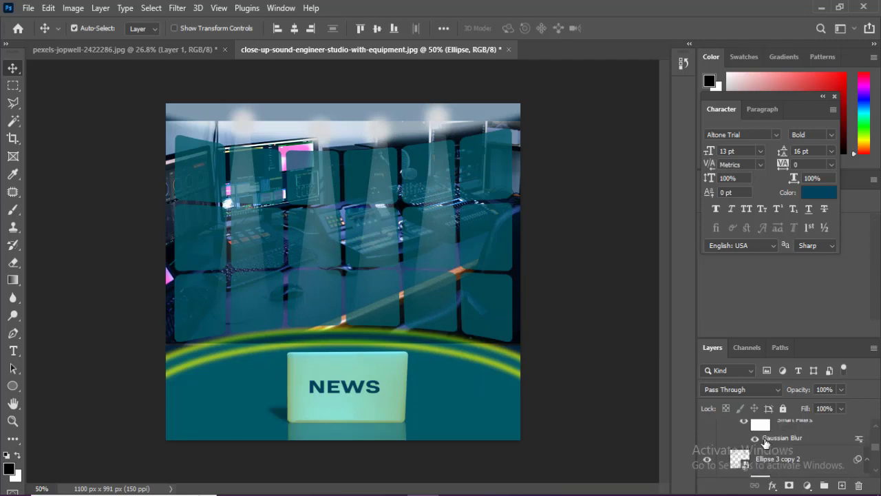
pyautogui.scroll(5, 766, 443)
pyautogui.click(708, 462)
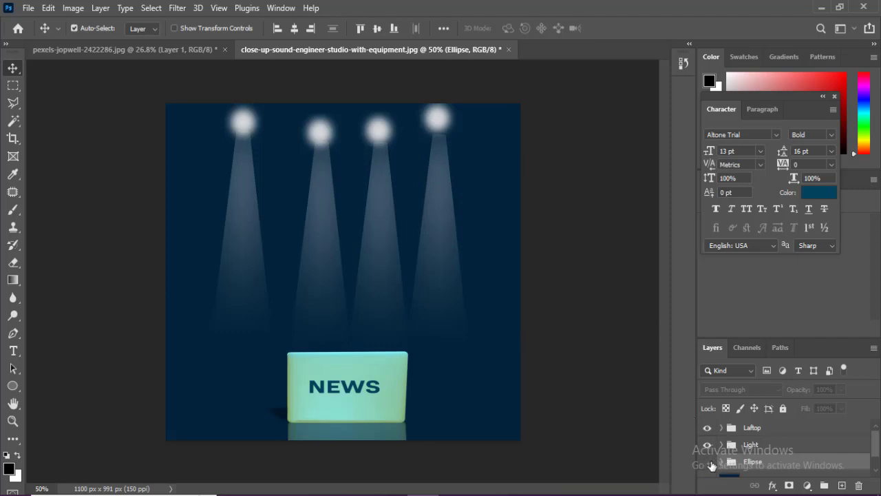
pyautogui.click(709, 462)
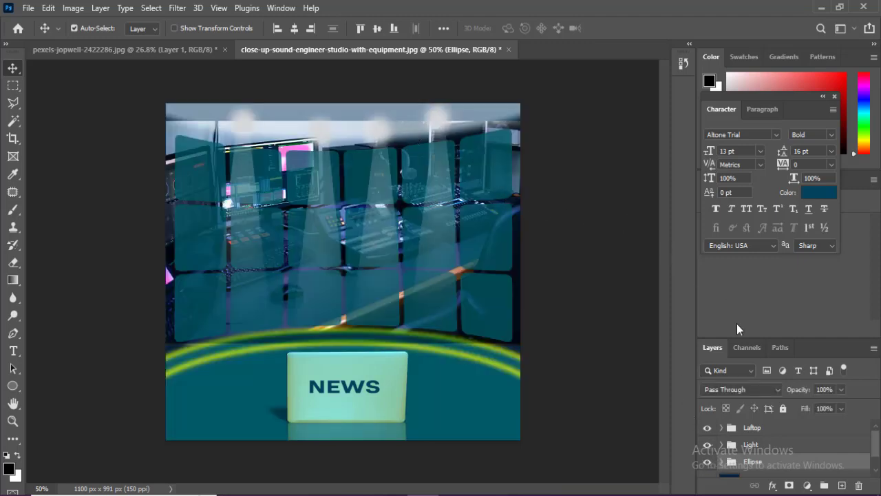
pyautogui.click(744, 445)
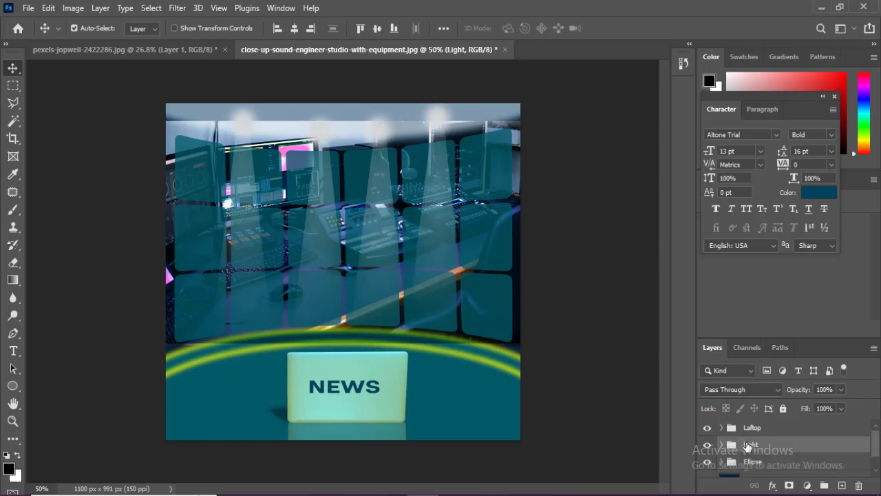